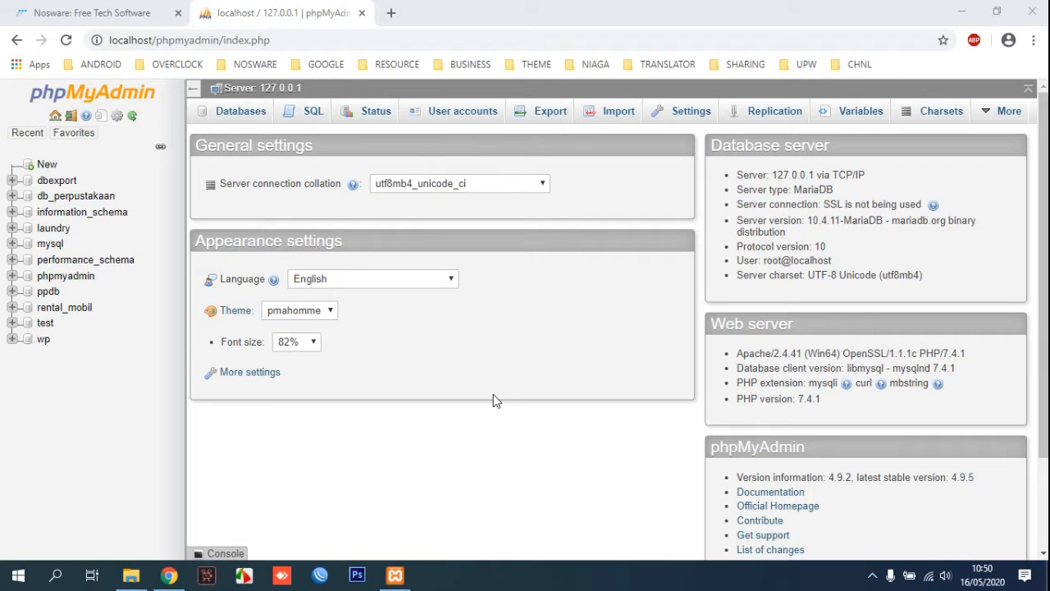
Switch from phpMyAdmin to the htdocs folder in File Explorer.
left_click(138, 576)
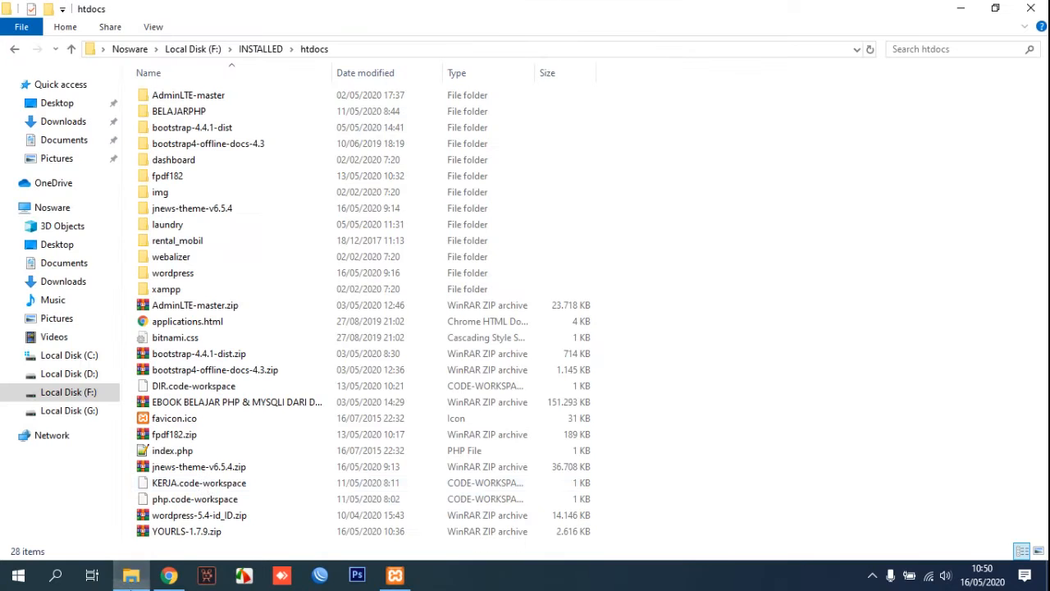
Confirm XAMPP is running, then extract YOURLS-1.7.9.zip here, creating a YOURLS-1.7.9 folder.
left_click(220, 532)
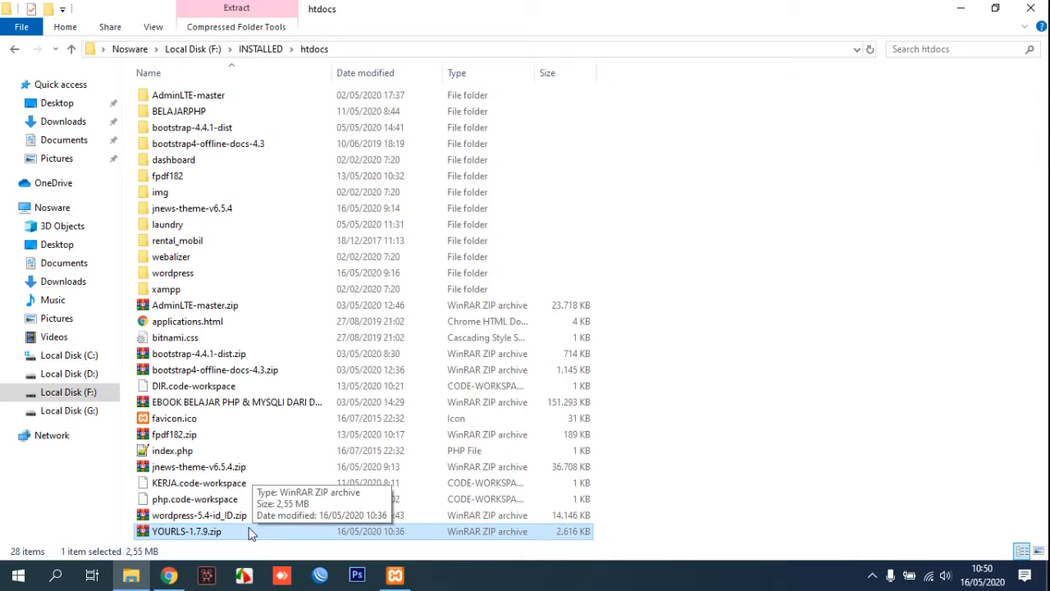
left_click(397, 576)
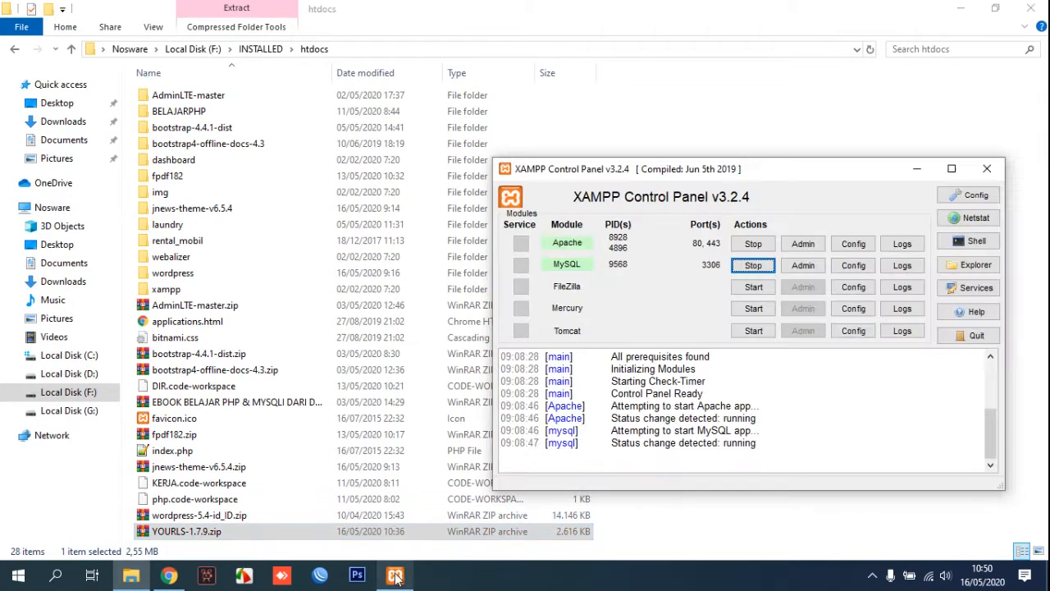
left_click(408, 578)
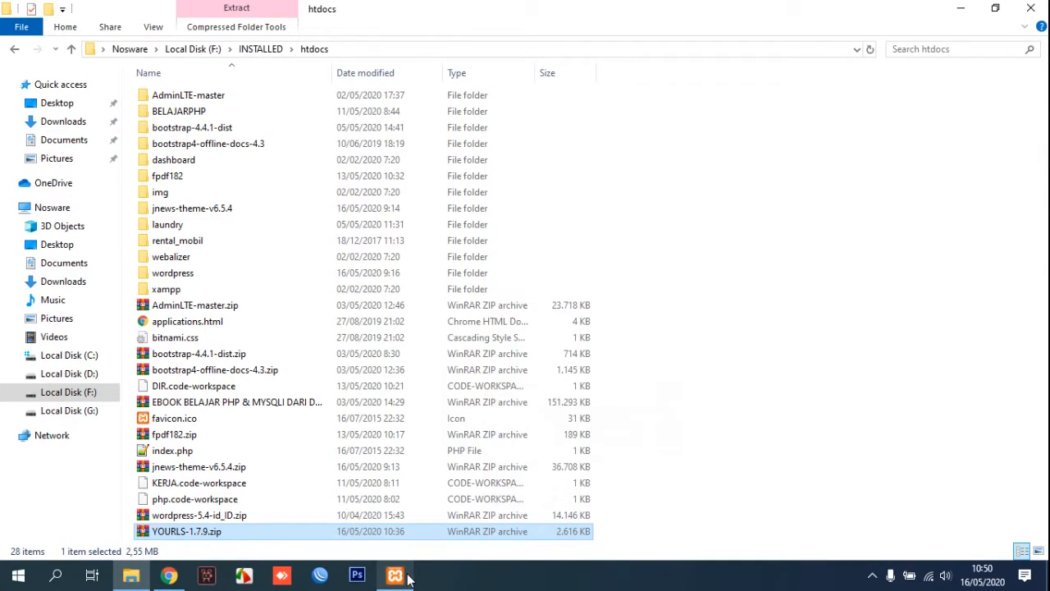
right_click(246, 529)
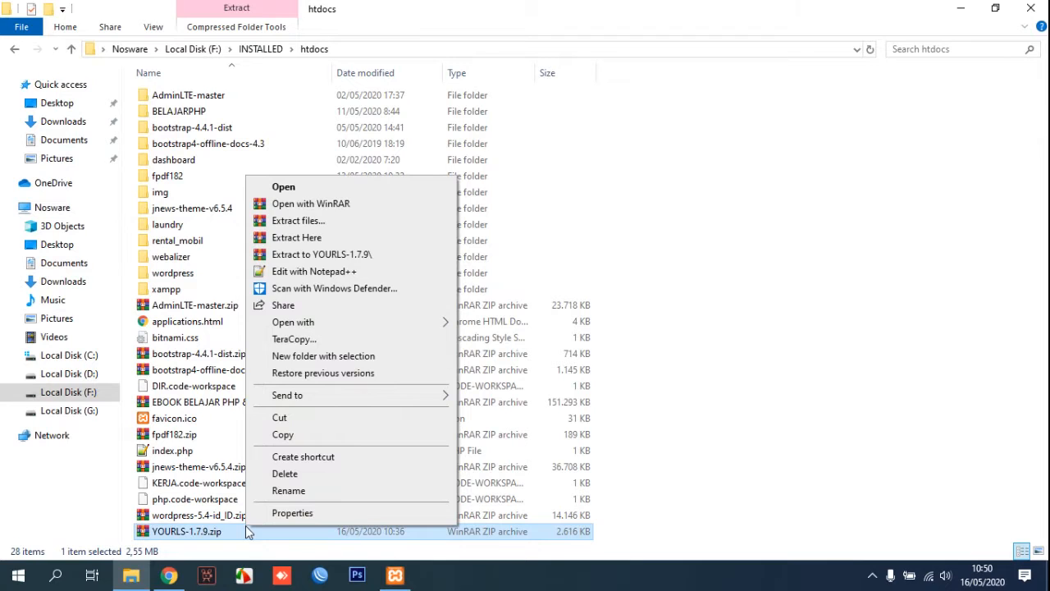
left_click(305, 237)
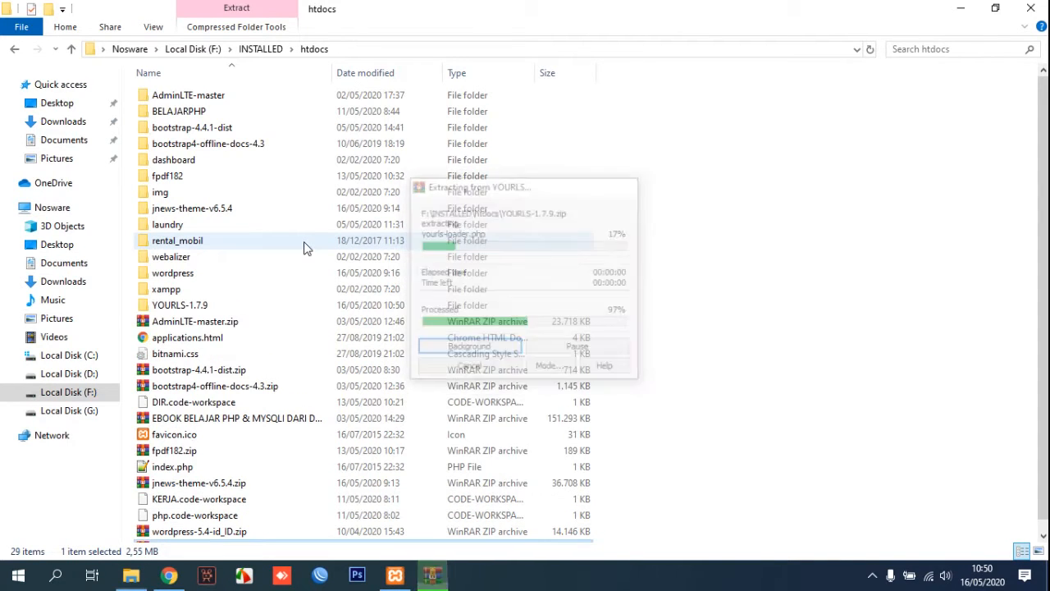
left_click(197, 305)
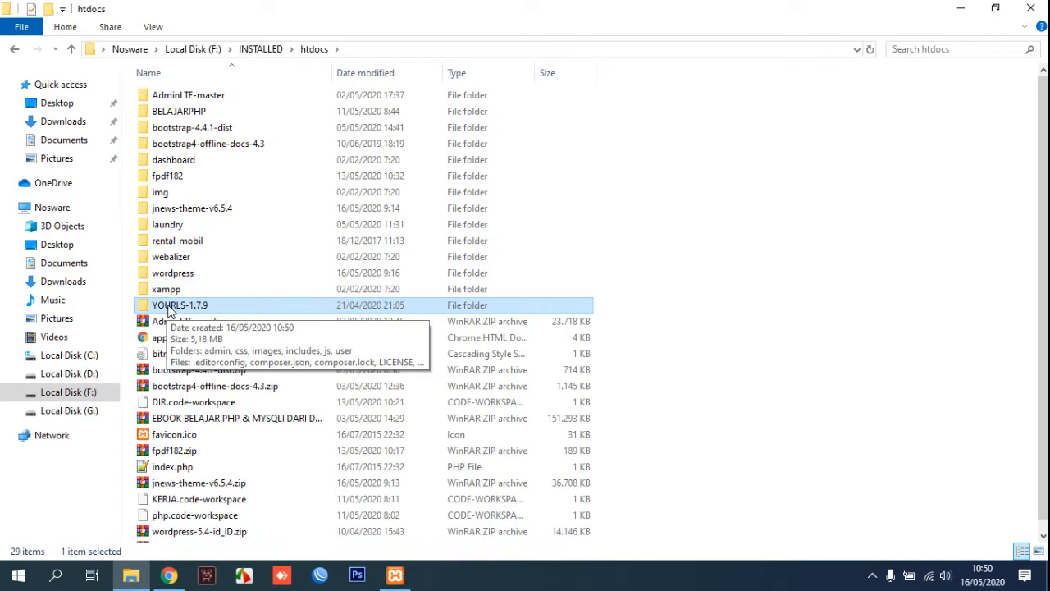
Inspect the files inside YOURLS-1.7.9, then go back up to htdocs.
double_click(168, 307)
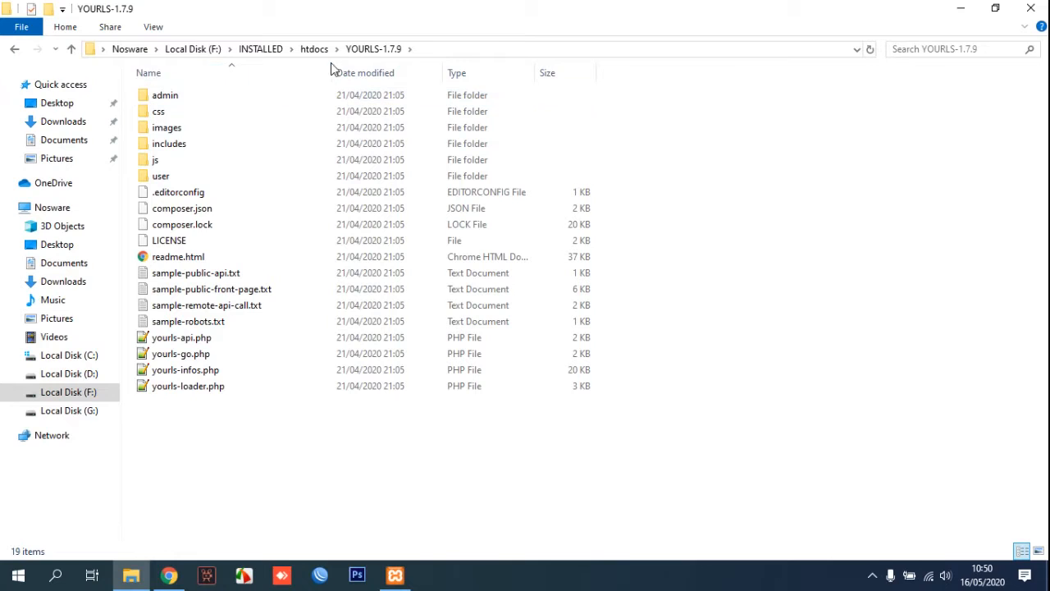
left_click_drag(650, 431, 238, 100)
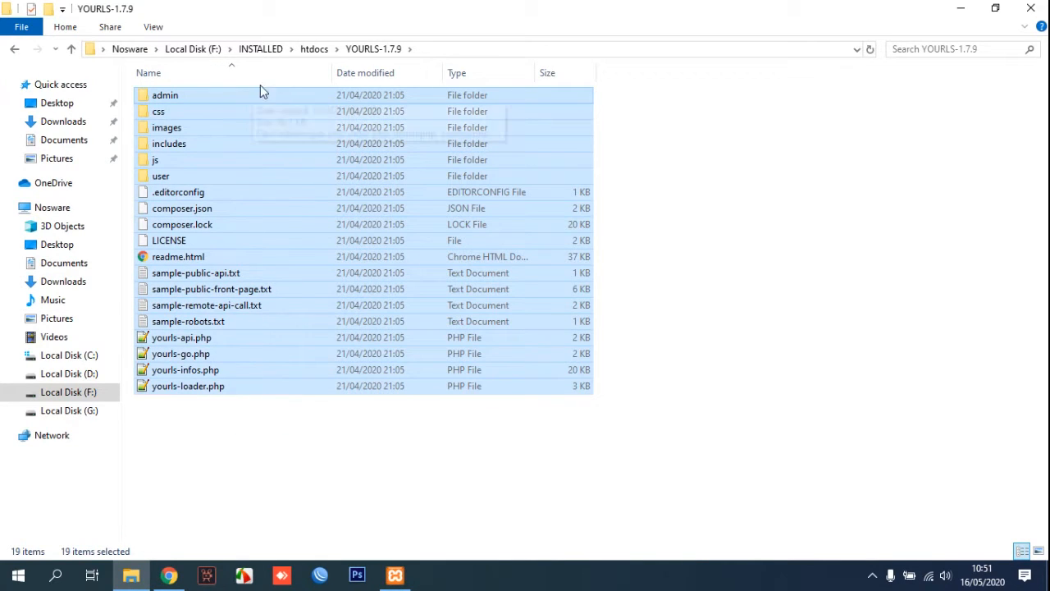
left_click(314, 49)
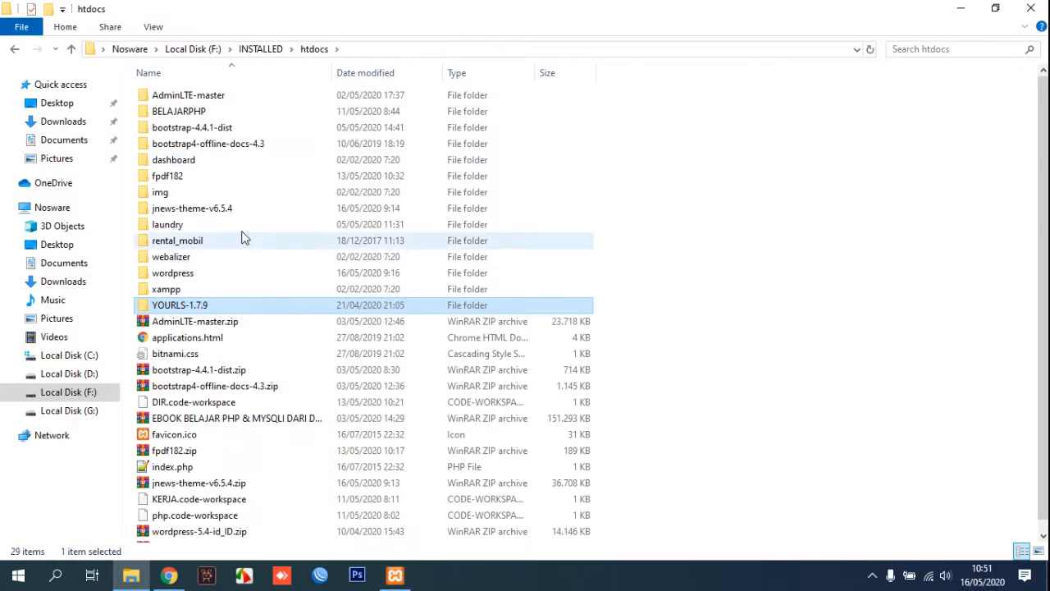
Rename the YOURLS-1.7.9 folder to 'short' and minimize File Explorer.
left_click(217, 305)
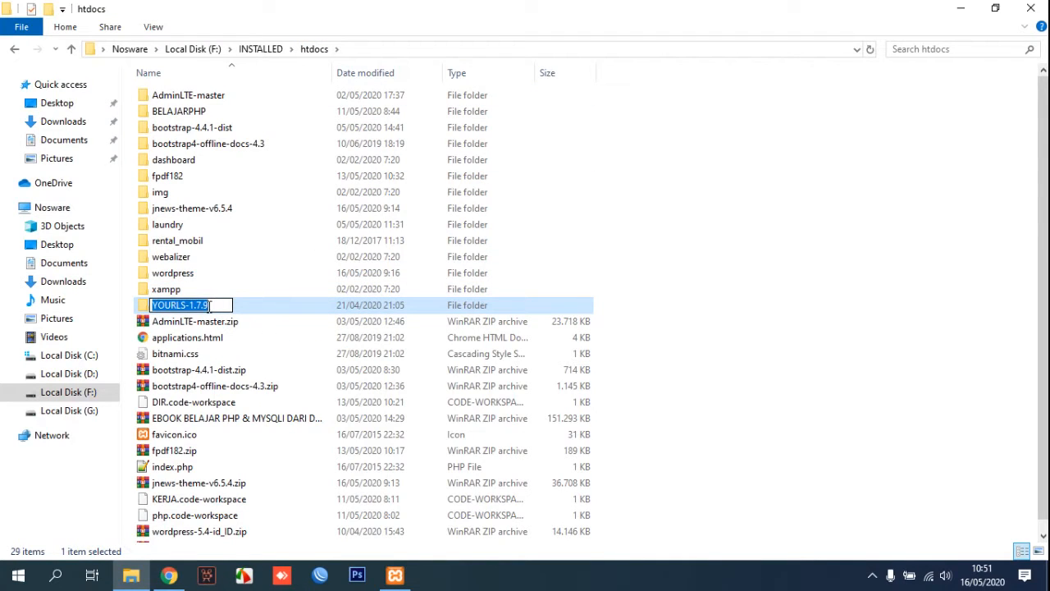
type("short")
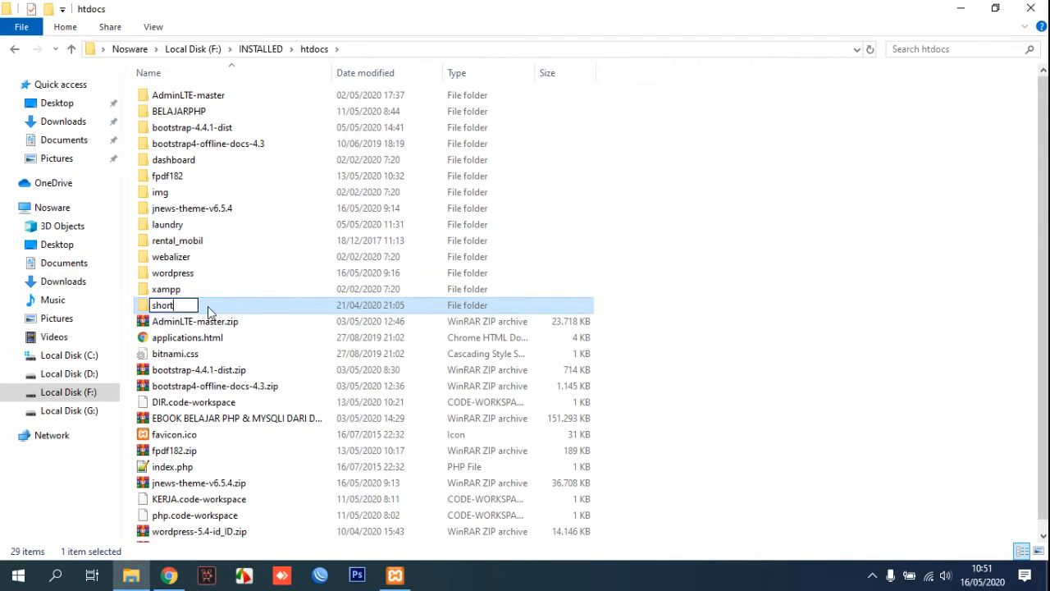
key("Return")
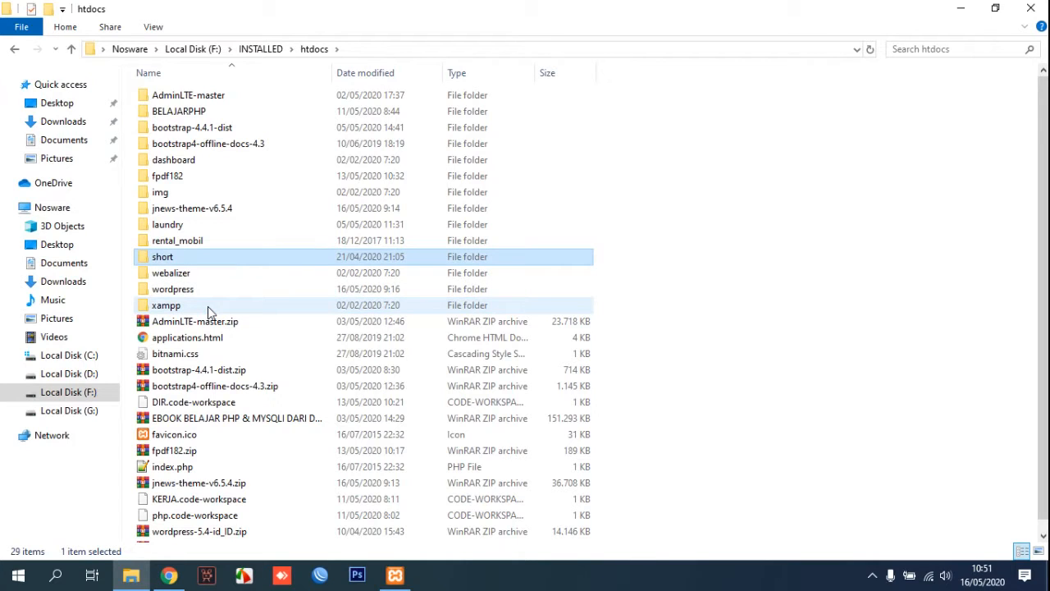
mouse_move(182, 263)
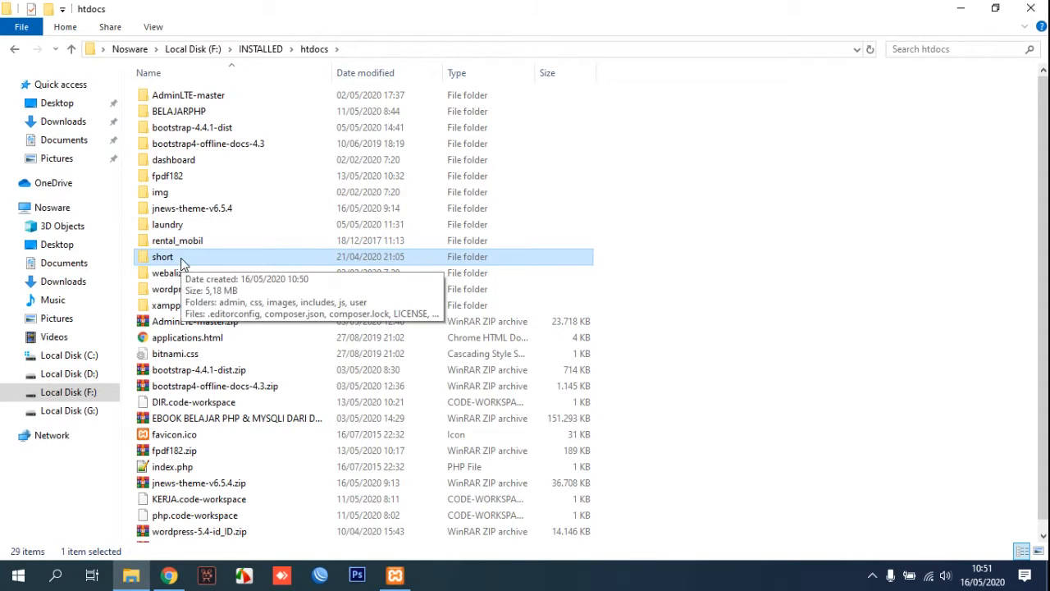
left_click(960, 9)
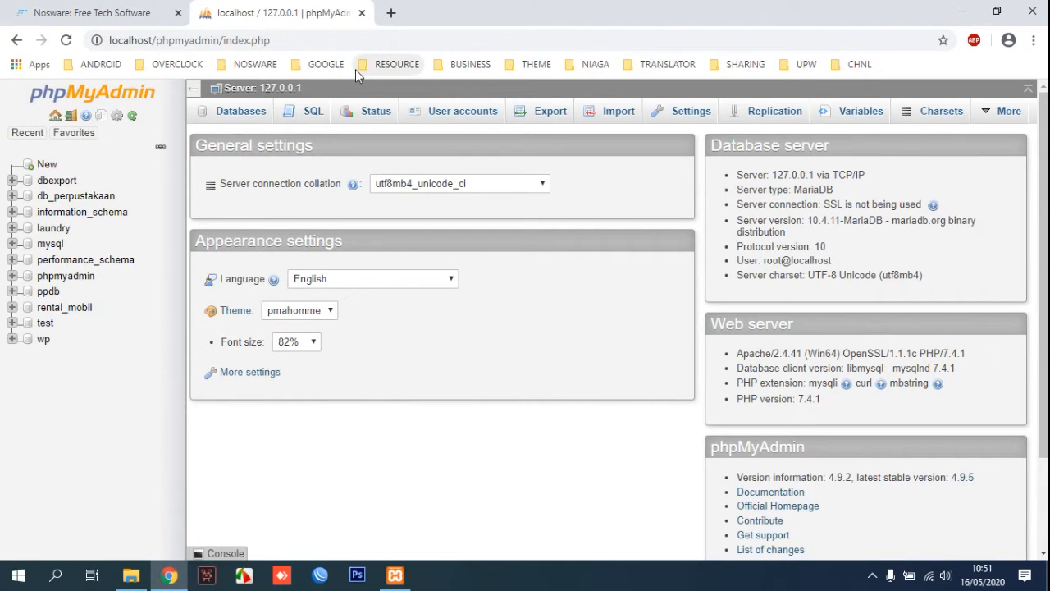
Create an empty database named 'shortner' in phpMyAdmin and open it.
left_click(226, 119)
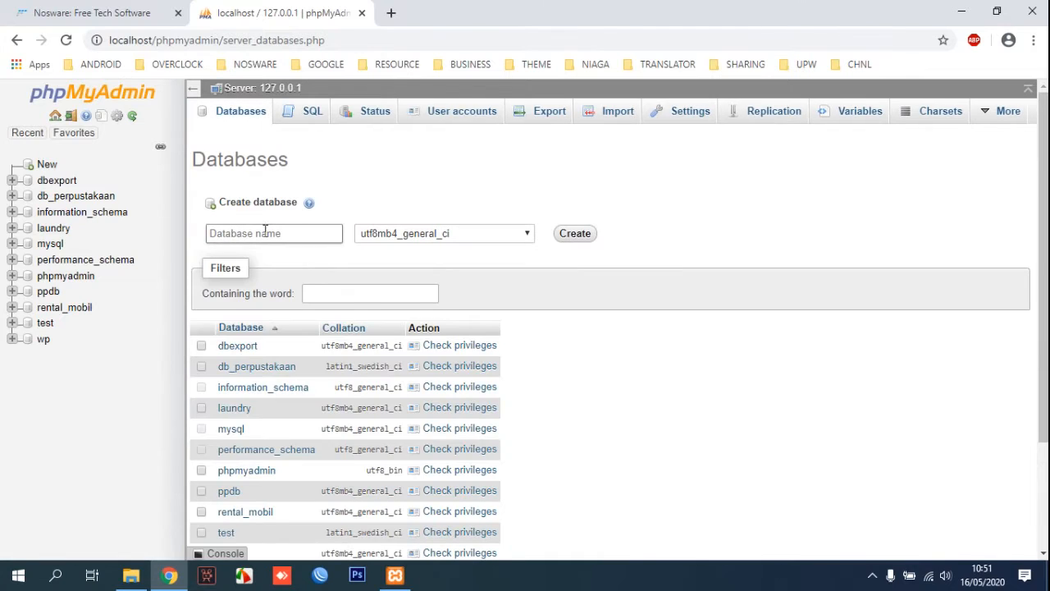
left_click(265, 232)
type("shortner")
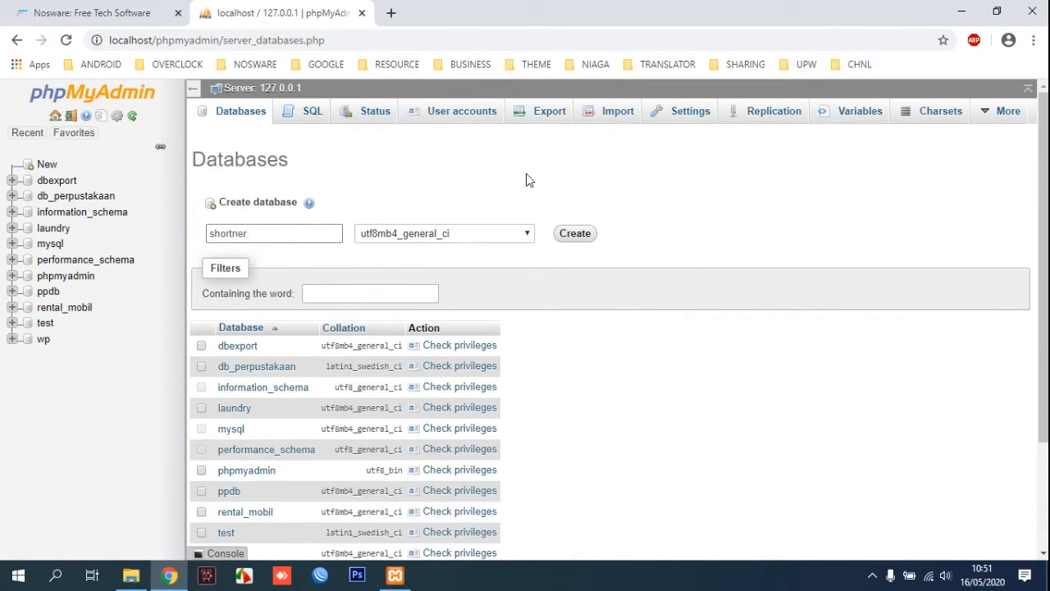
left_click(577, 236)
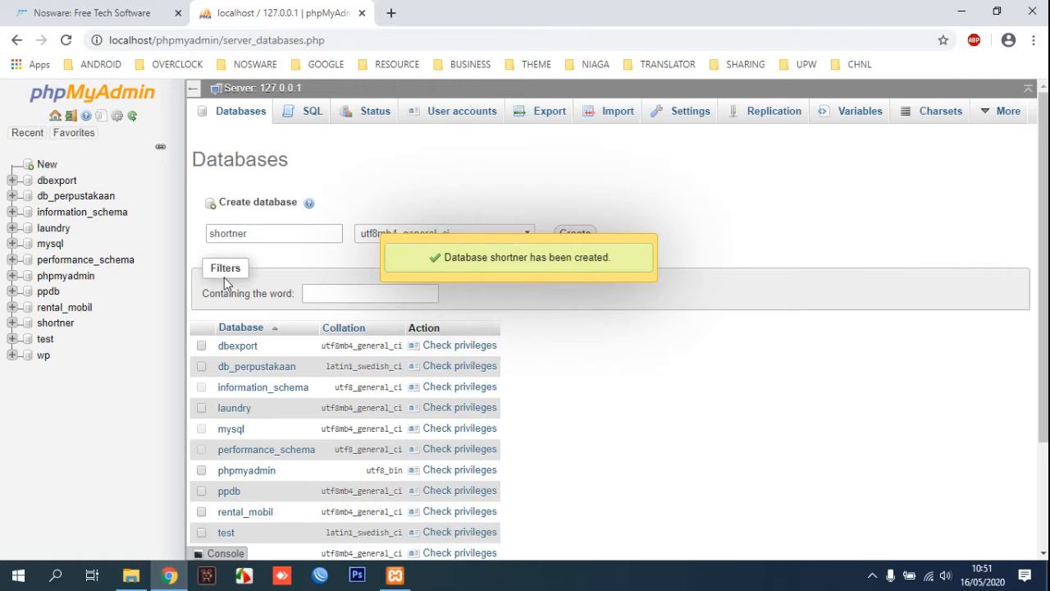
left_click(55, 324)
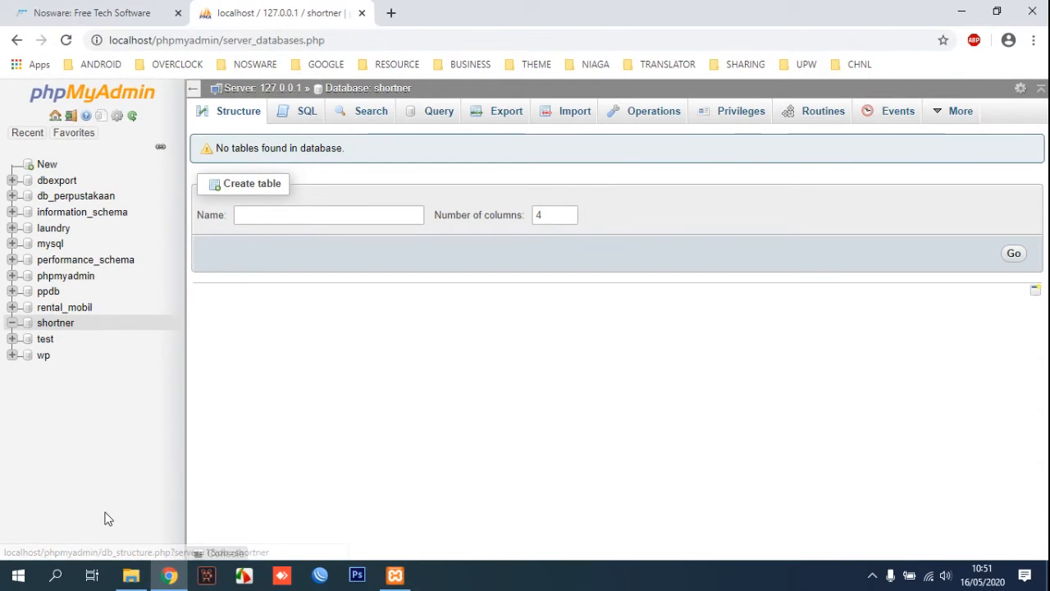
left_click(130, 577)
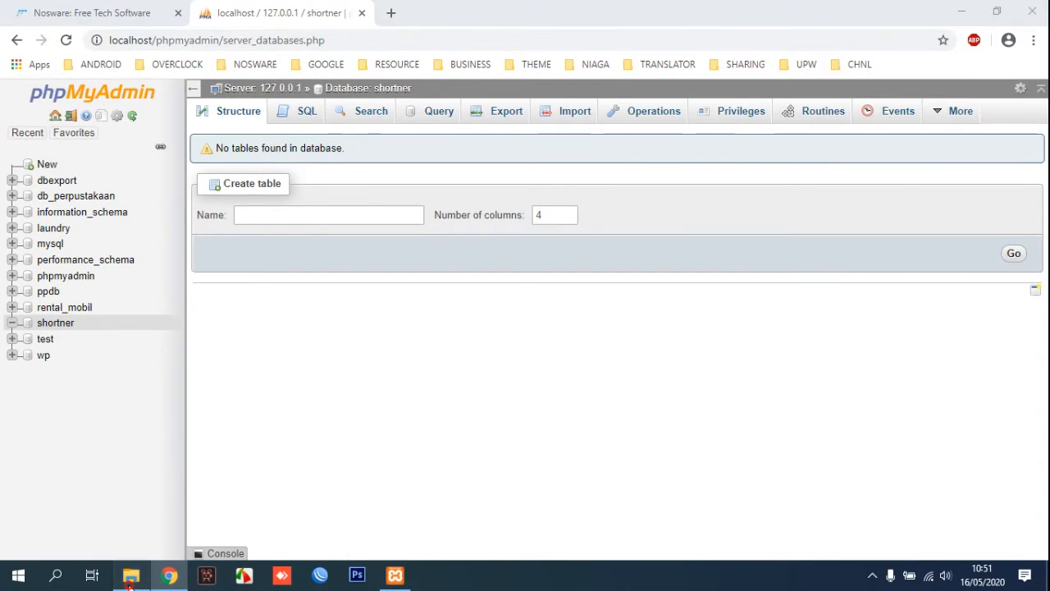
Rename short\user\config-sample.php to config.php and open it in Notepad++.
double_click(260, 260)
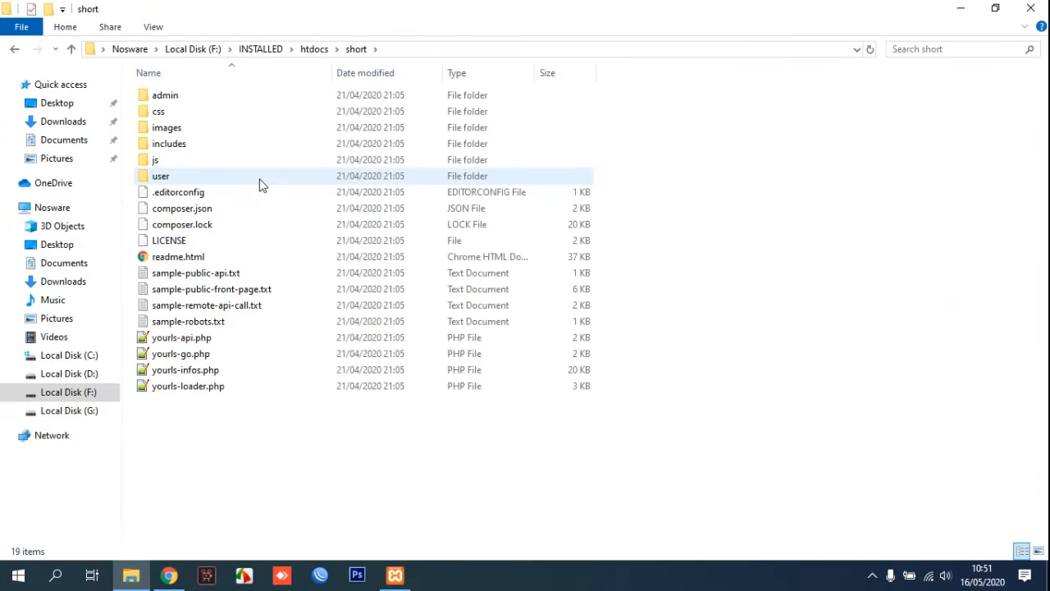
double_click(260, 184)
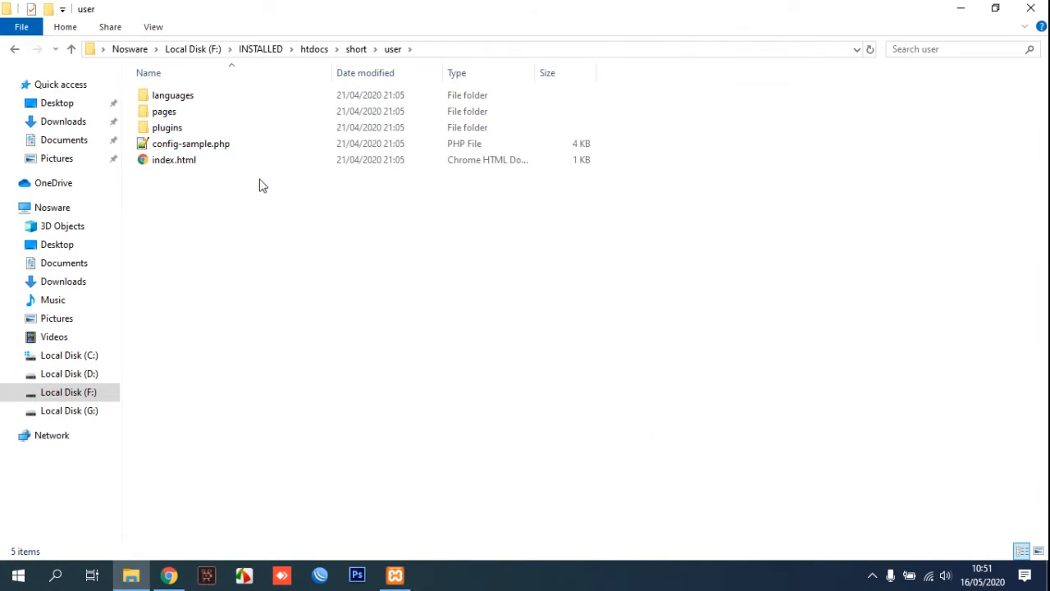
left_click(240, 146)
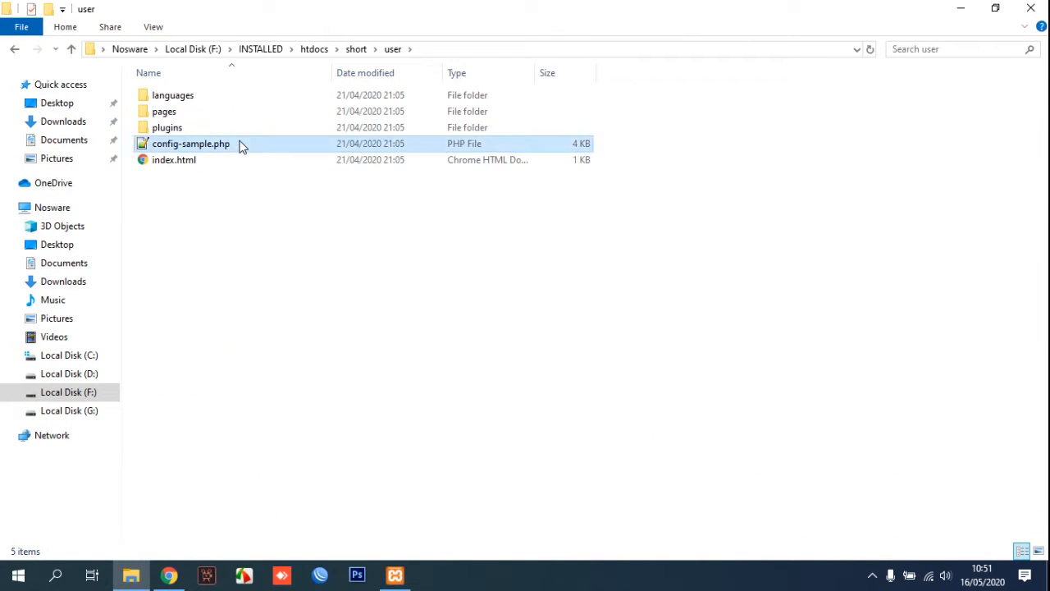
left_click(182, 145)
left_click(179, 143)
key("Delete")
key("Delete")
key("Delete")
key("Delete")
key("Delete")
key("Delete")
key("Delete")
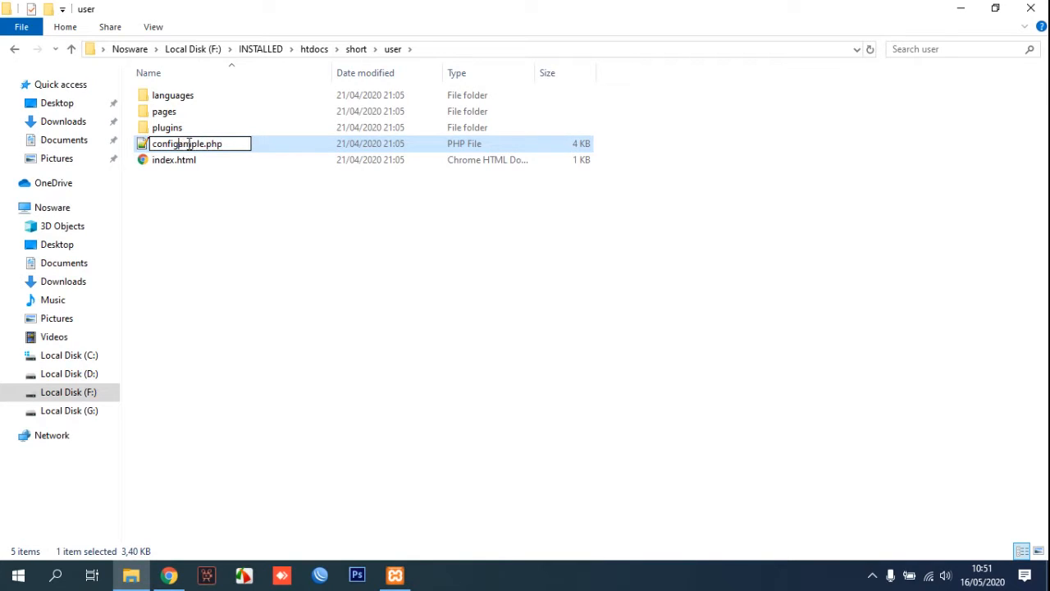
key("Delete")
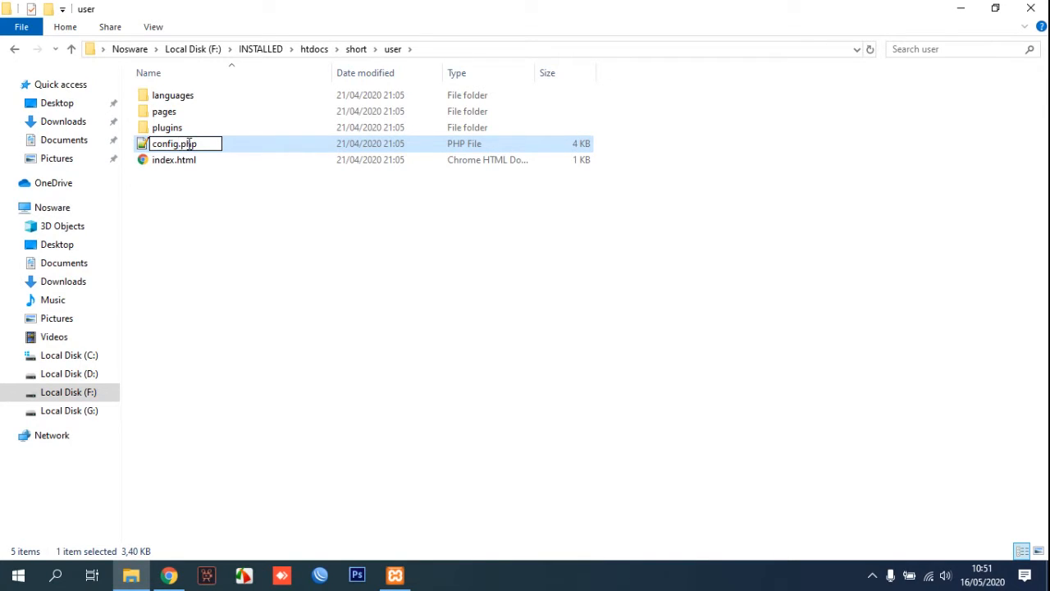
key("Return")
double_click(191, 146)
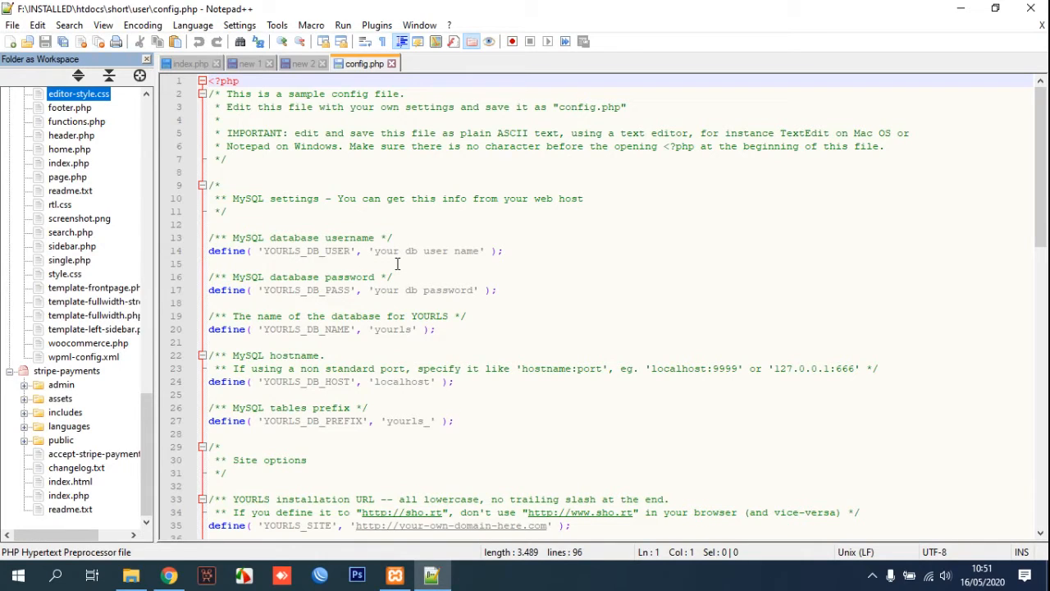
Set the database user to root, clear the password, and set the database name to shortner.
left_click_drag(375, 250, 480, 255)
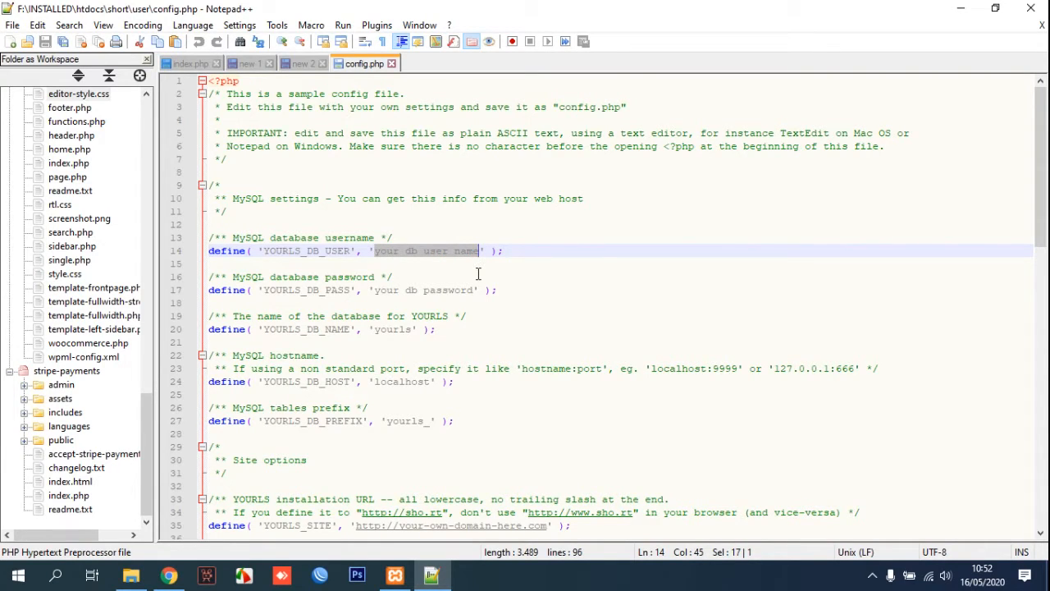
type("root")
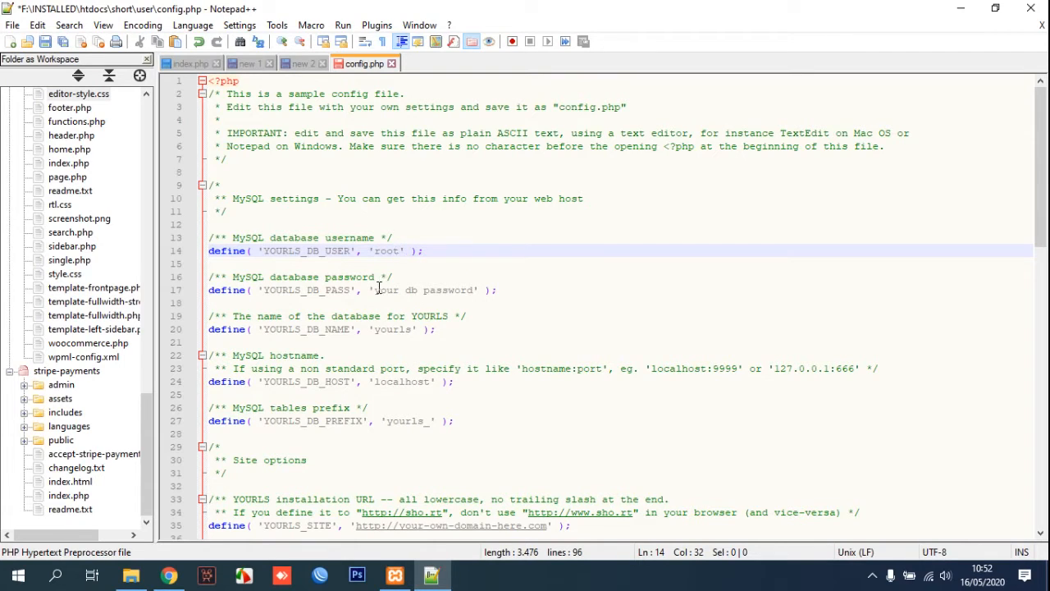
left_click_drag(374, 291, 472, 293)
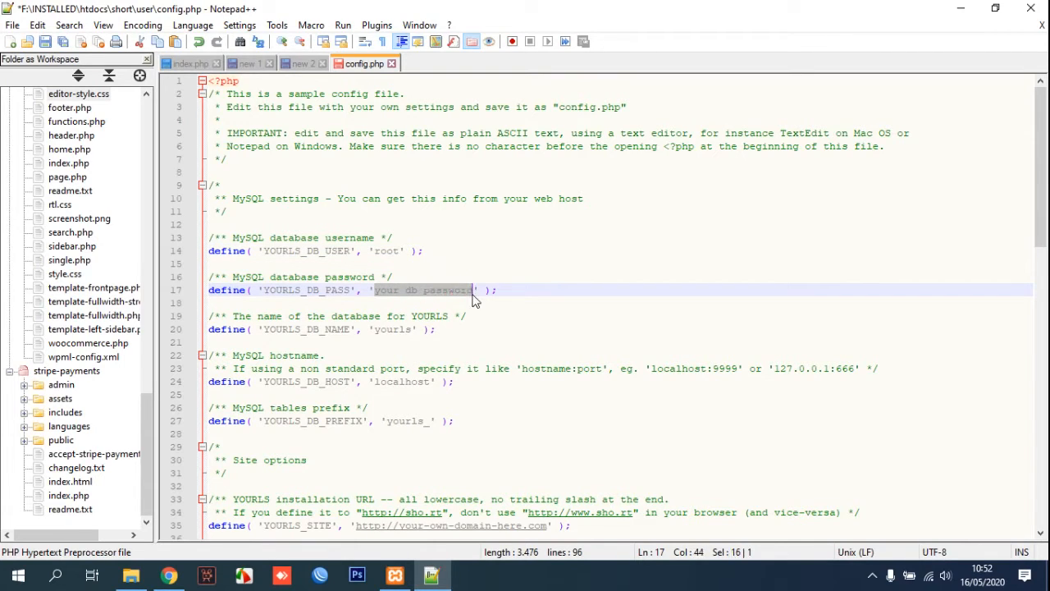
key("BackSpace")
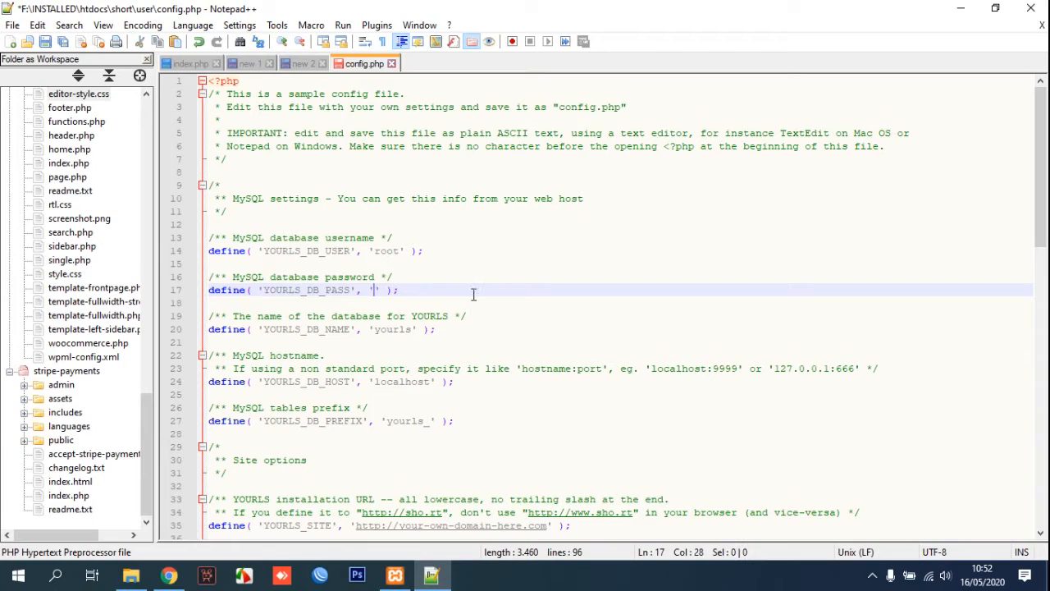
double_click(396, 330)
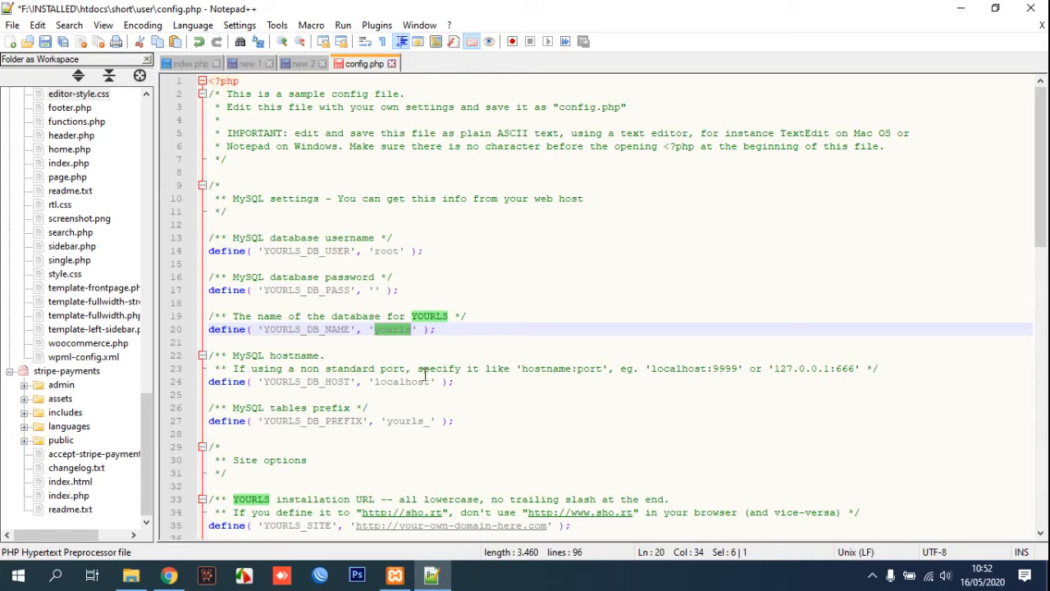
key("BackSpace")
type("shortner")
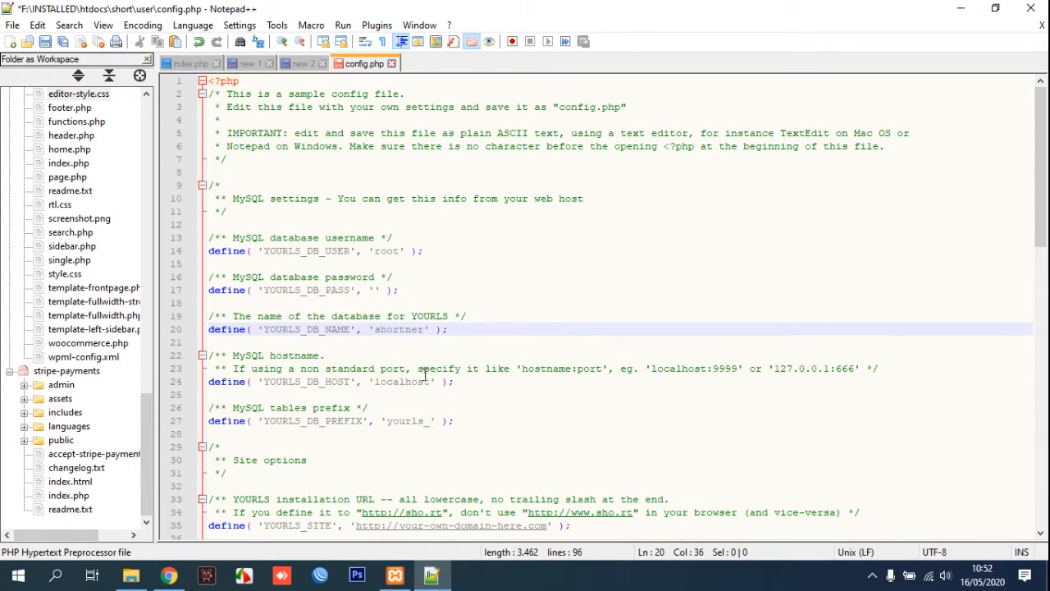
left_click(168, 574)
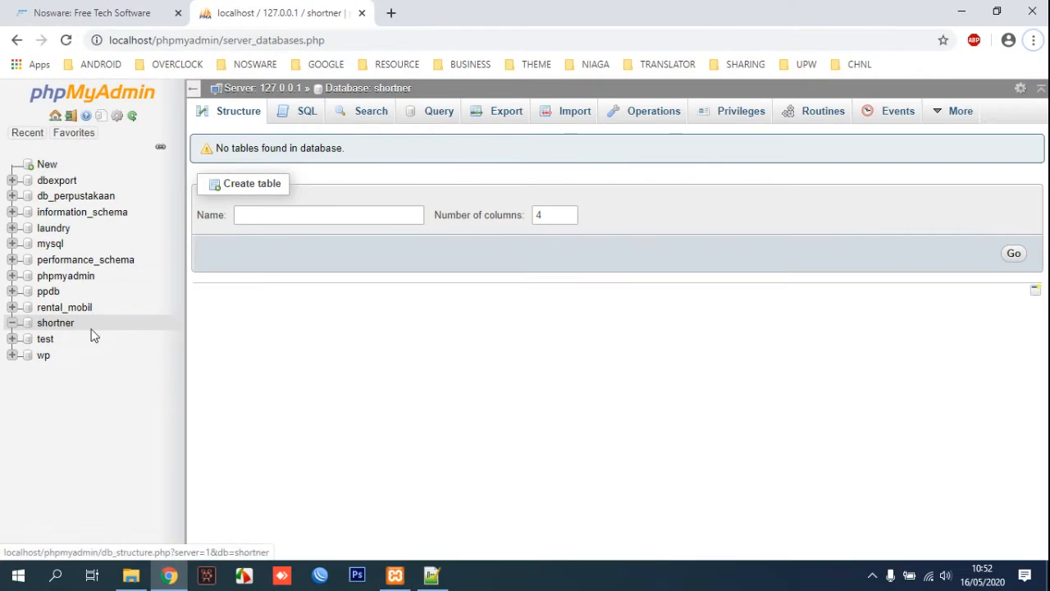
left_click(431, 575)
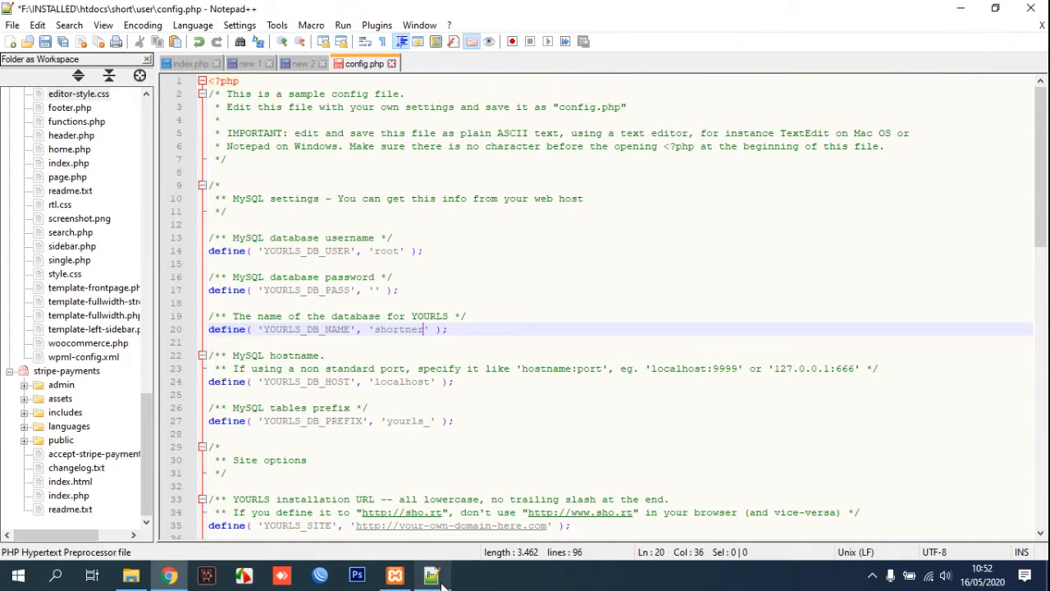
Change the table prefix in config.php from yourls_ to short_.
double_click(392, 383)
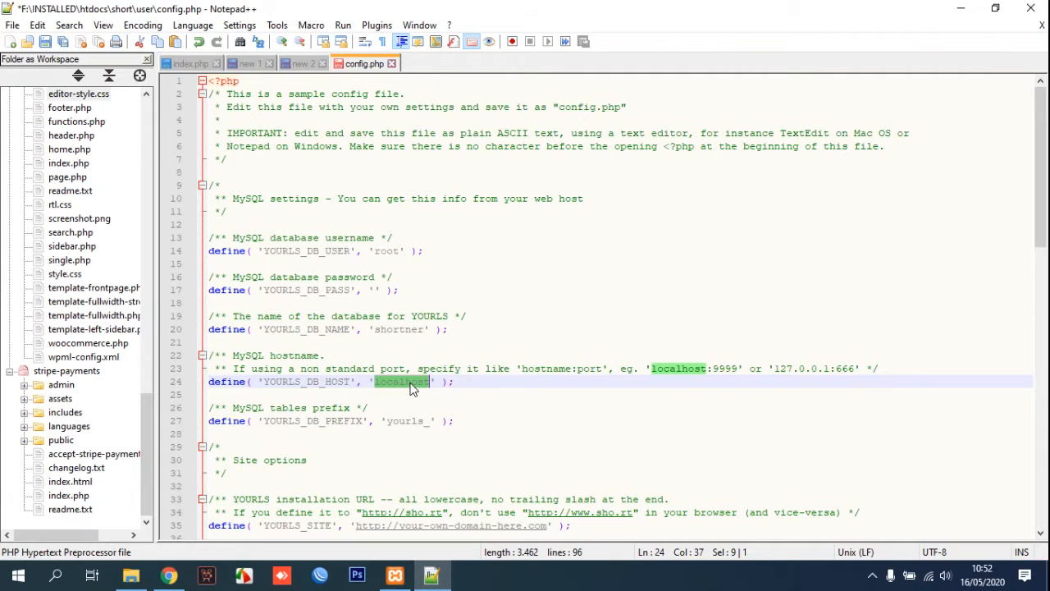
scroll(411, 388, "down", 1)
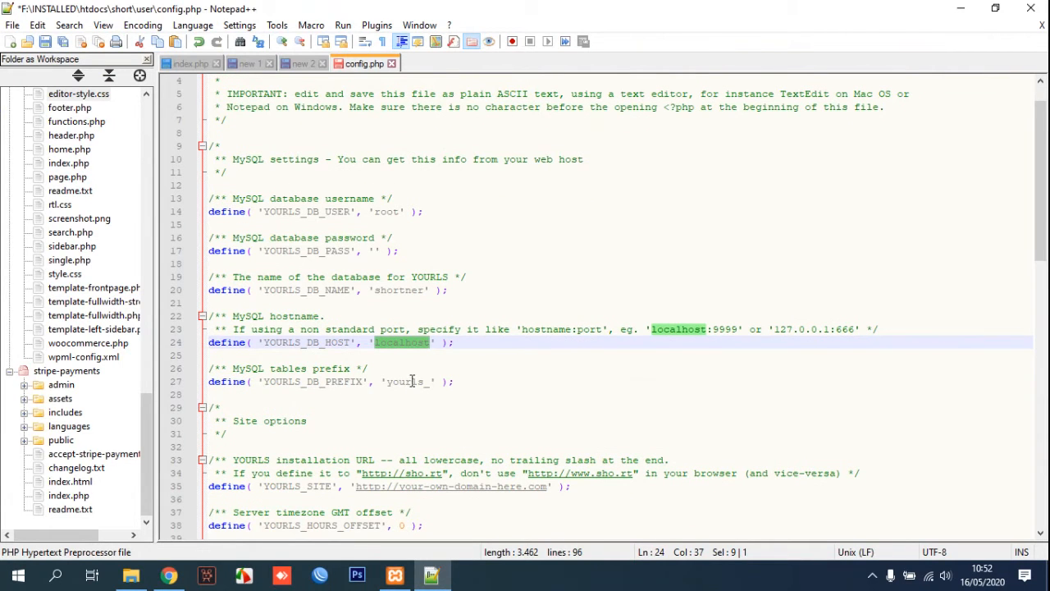
double_click(411, 383)
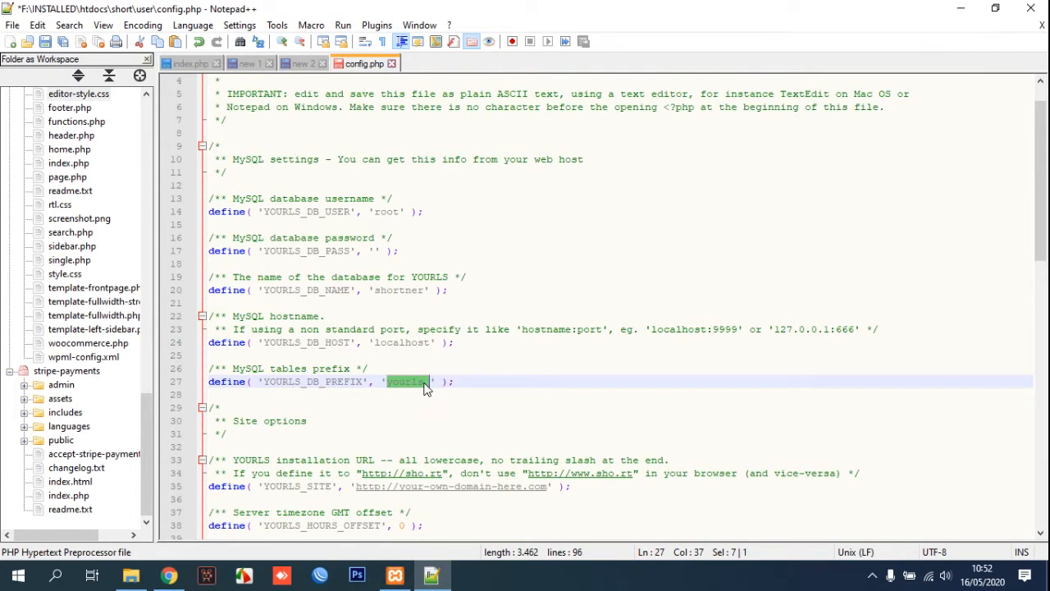
left_click(425, 383)
left_click_drag(425, 383, 390, 383)
type("short")
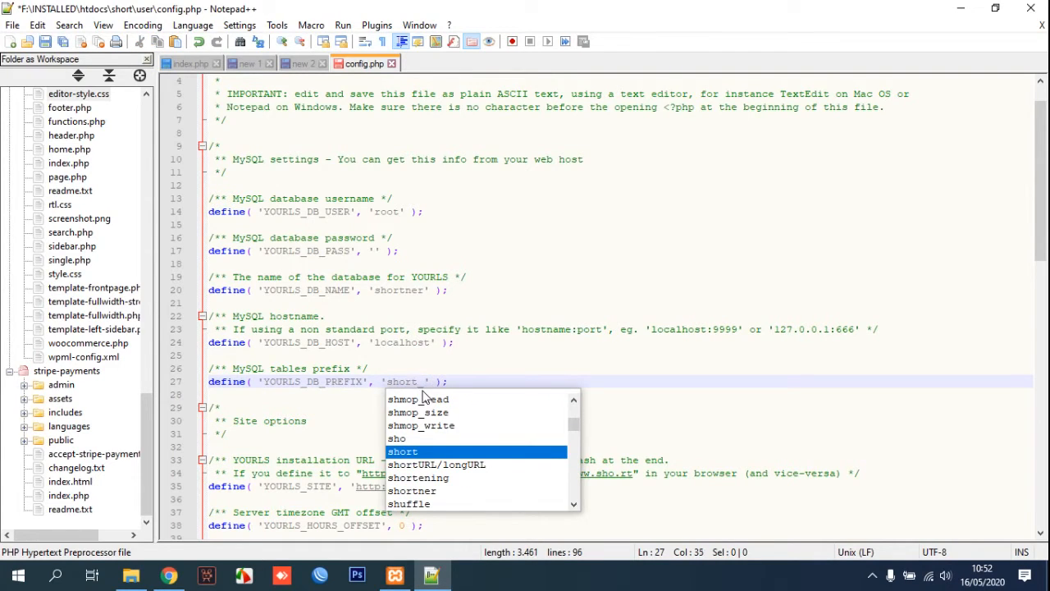
left_click(465, 354)
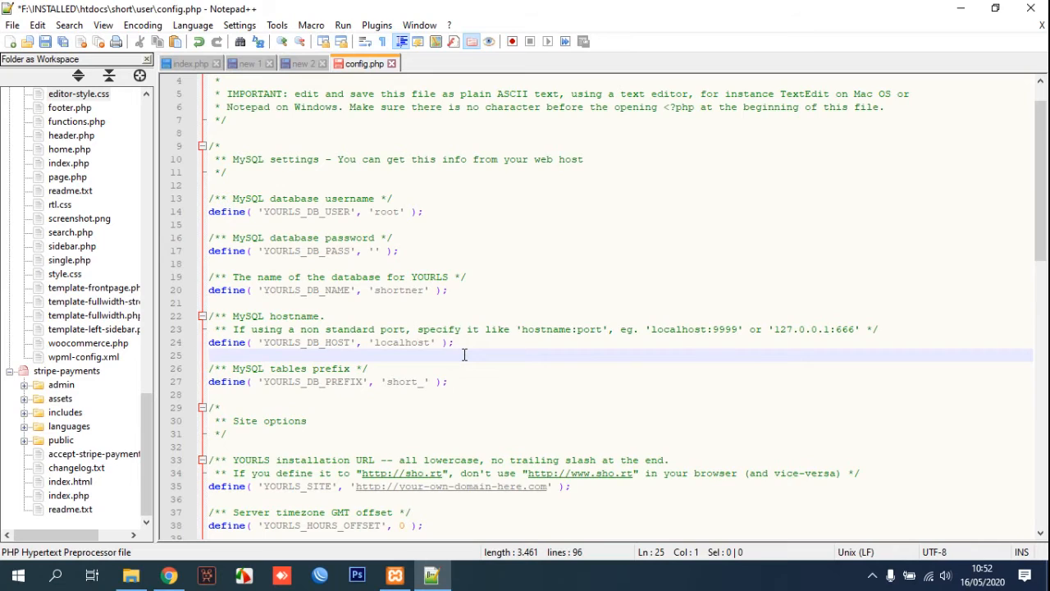
scroll(464, 354, "down", 9)
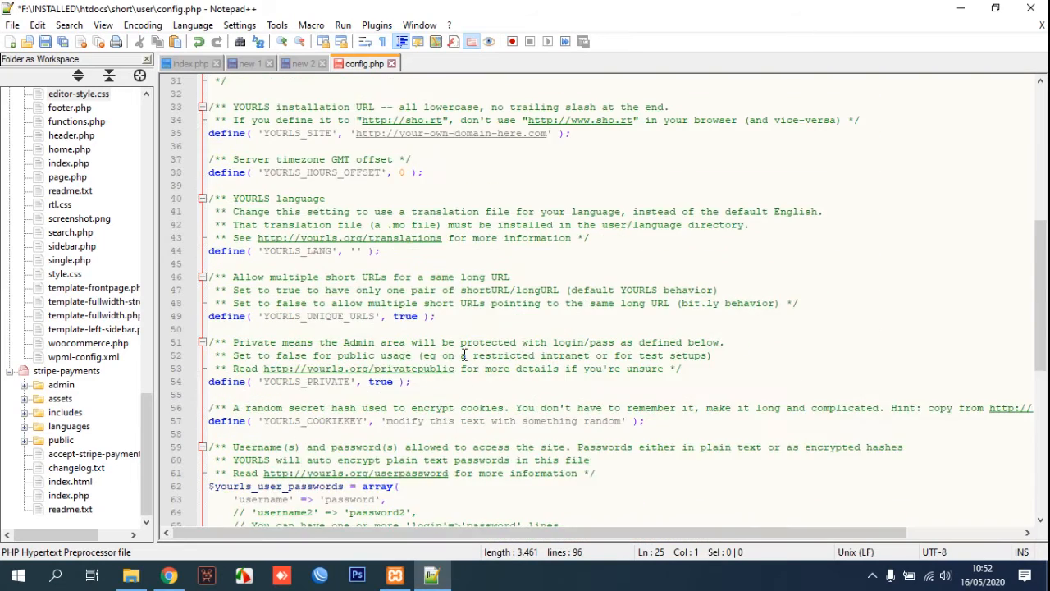
Replace the sample login on line 63 with username admin and a new password, then save.
scroll(465, 354, "down", 3)
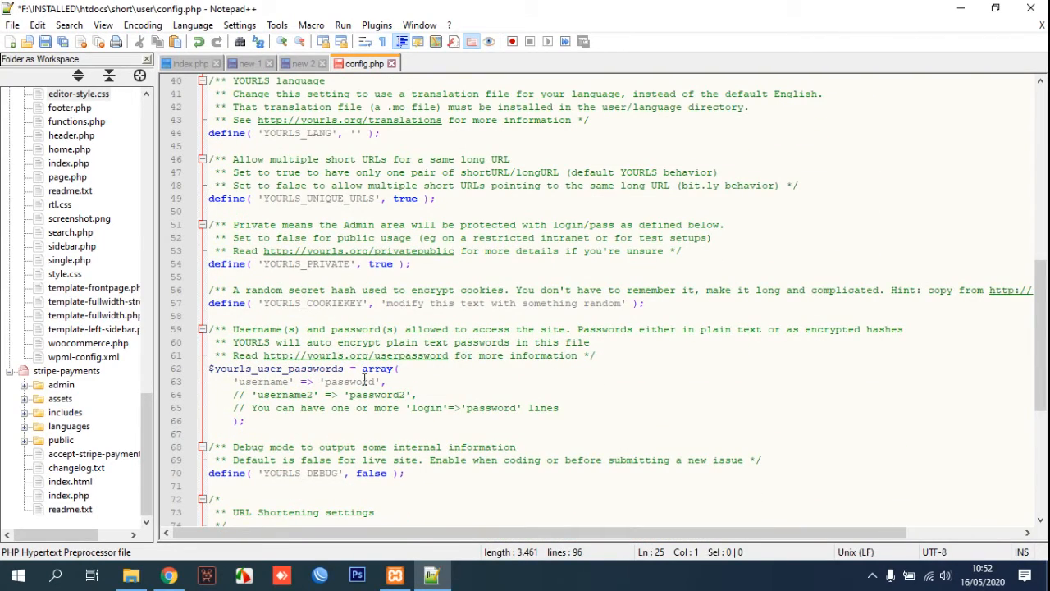
double_click(276, 384)
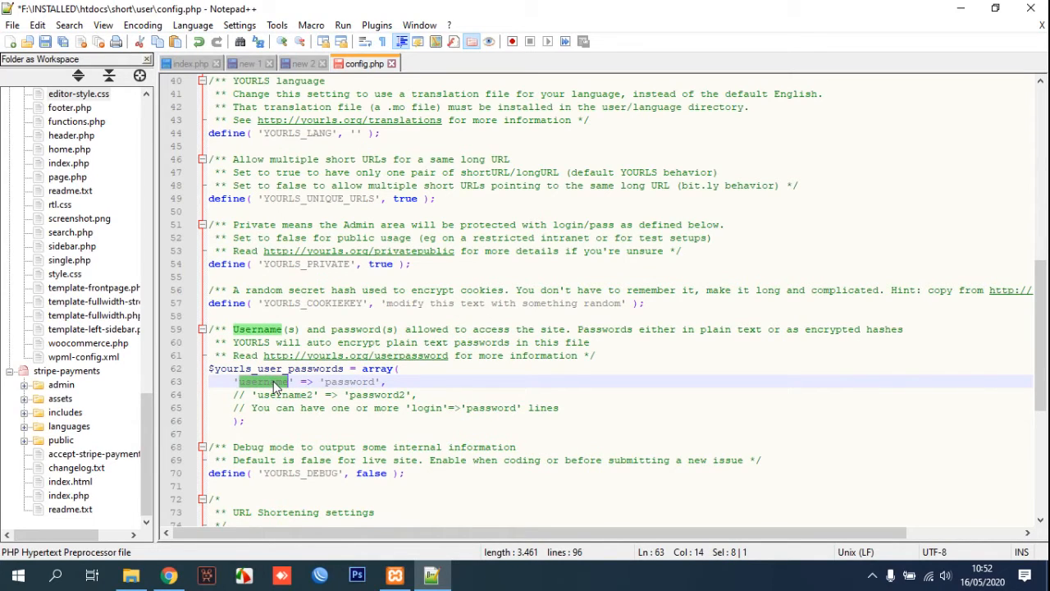
type("admin")
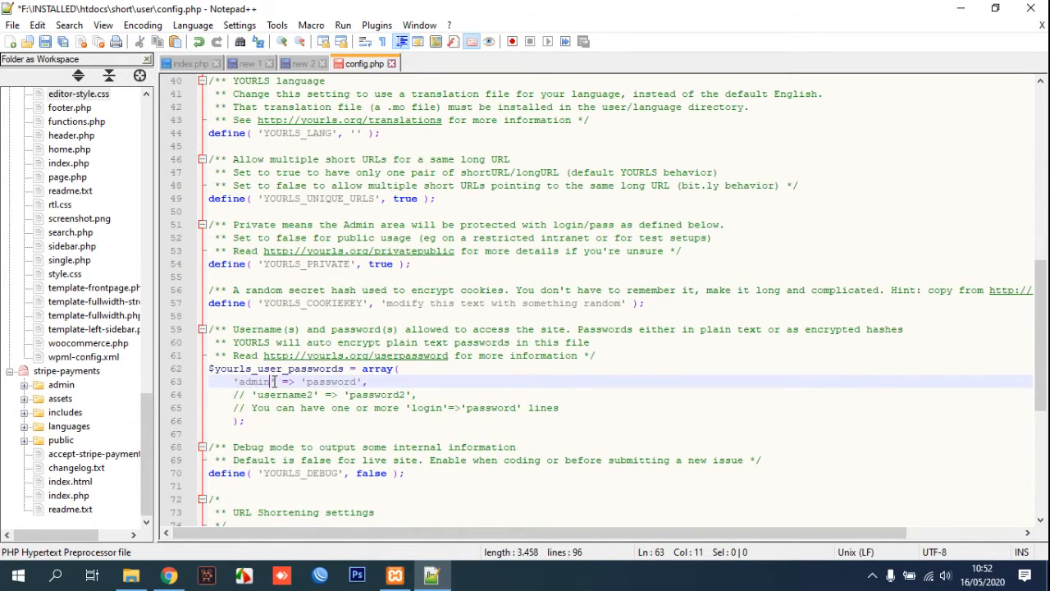
double_click(324, 382)
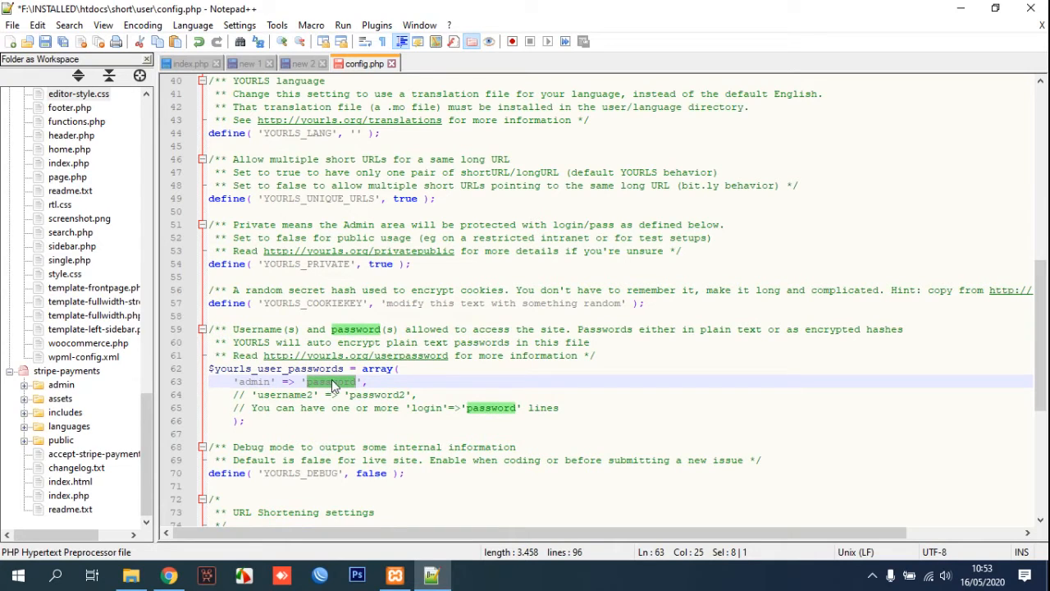
type("admin")
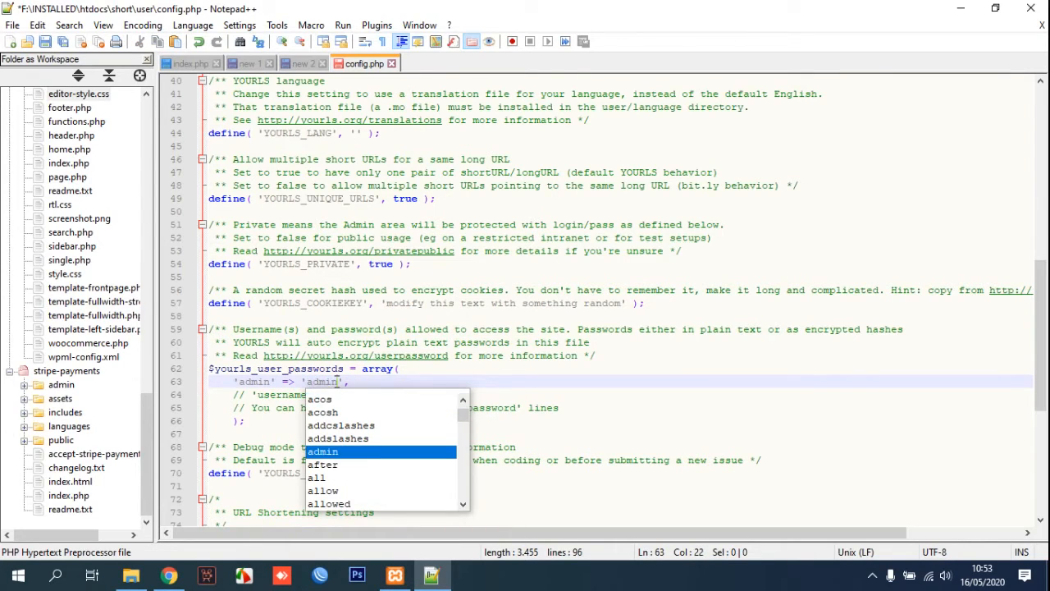
left_click(264, 392)
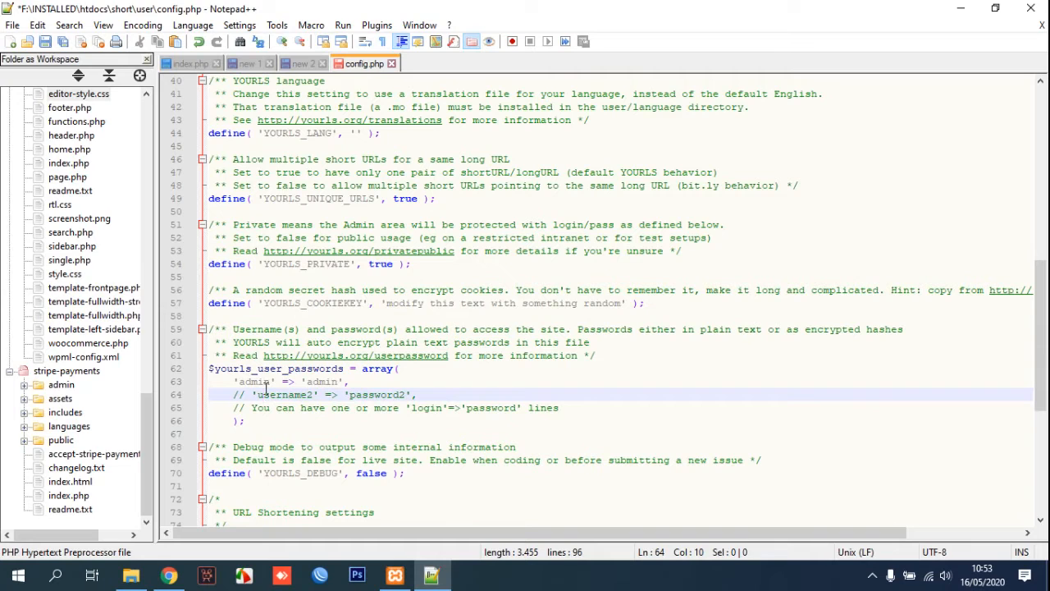
key("ctrl+s")
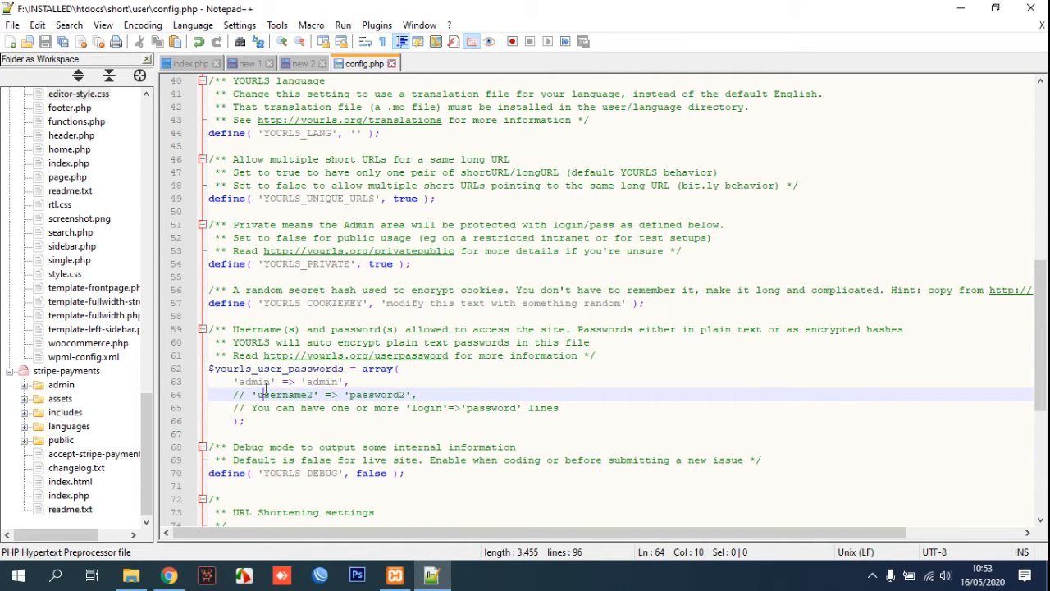
scroll(468, 348, "up", 4)
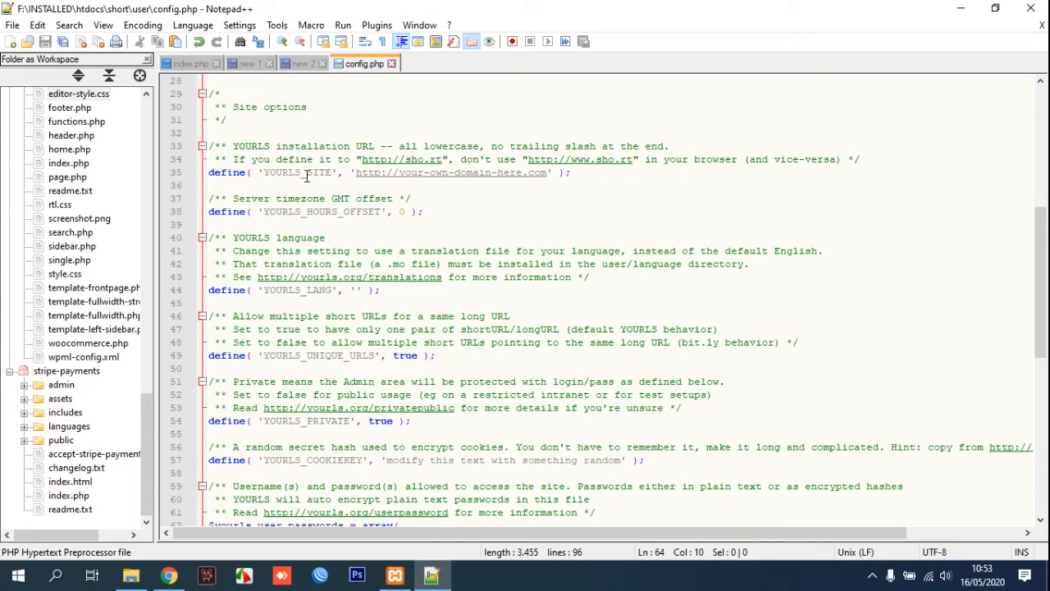
left_click(523, 175)
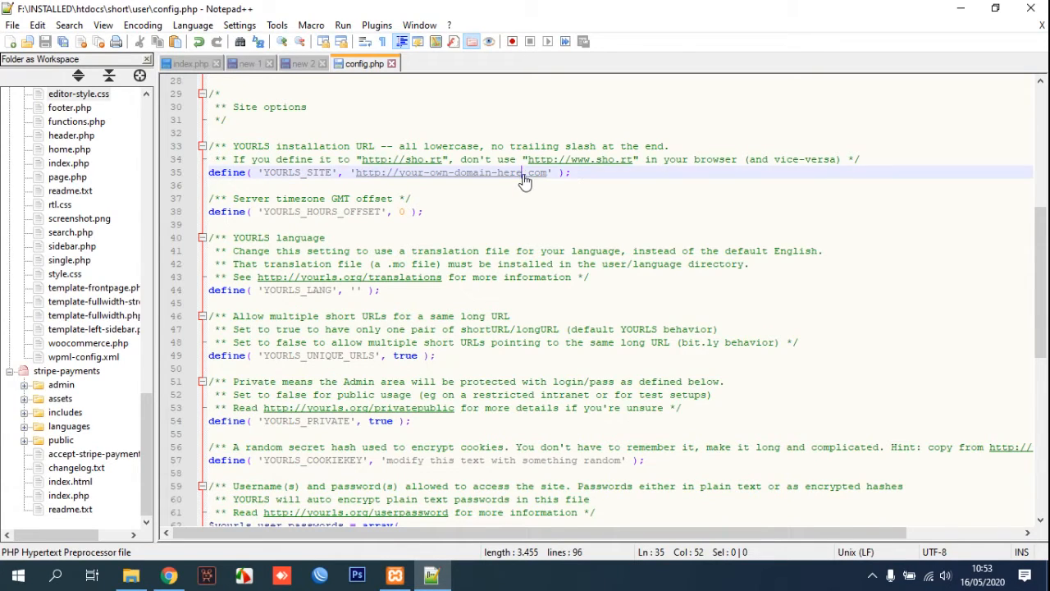
key("BackSpace")
key("BackSpace")
key("BackSpace")
key("BackSpace")
key("BackSpace")
key("BackSpace")
key("BackSpace")
key("BackSpace")
key("BackSpace")
key("BackSpace")
key("BackSpace")
key("BackSpace")
key("BackSpace")
key("BackSpace")
key("BackSpace")
key("BackSpace")
key("BackSpace")
key("BackSpace")
key("BackSpace")
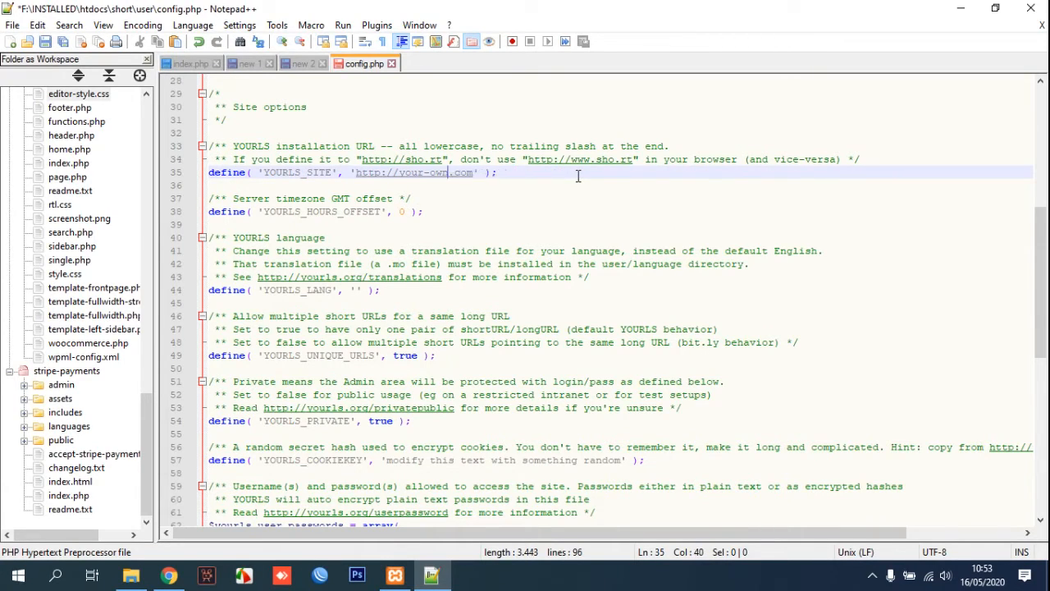
key("BackSpace")
type("local")
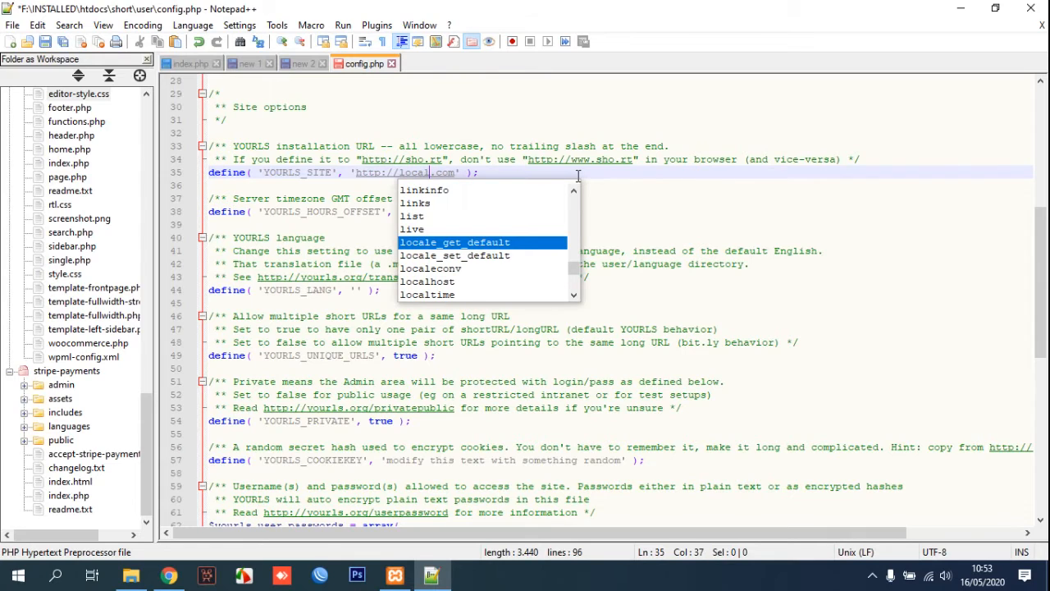
type("st")
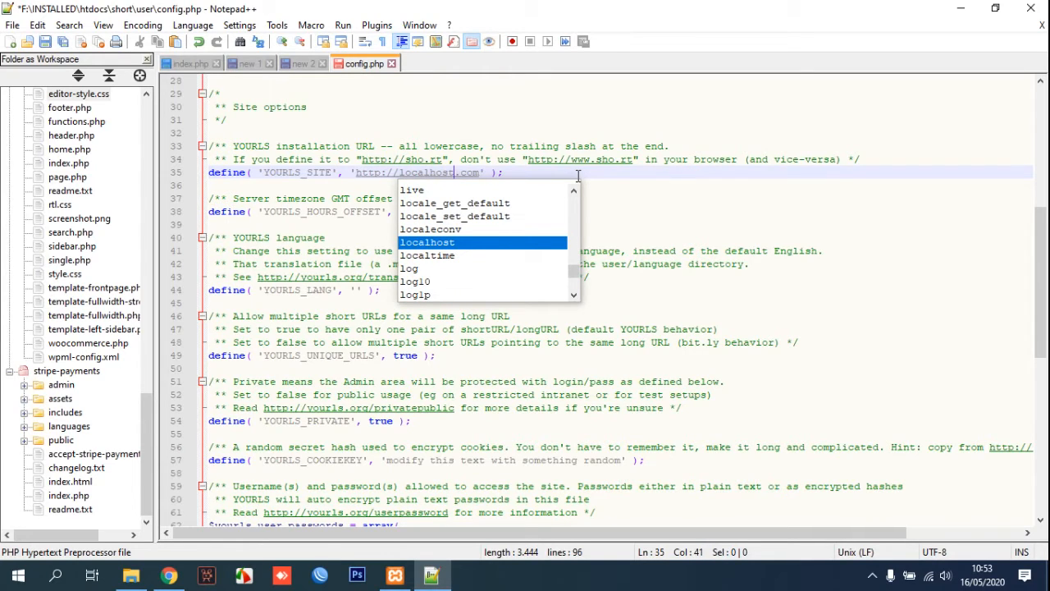
key("Delete")
key("Delete")
key("Delete")
key("Delete")
type("/short")
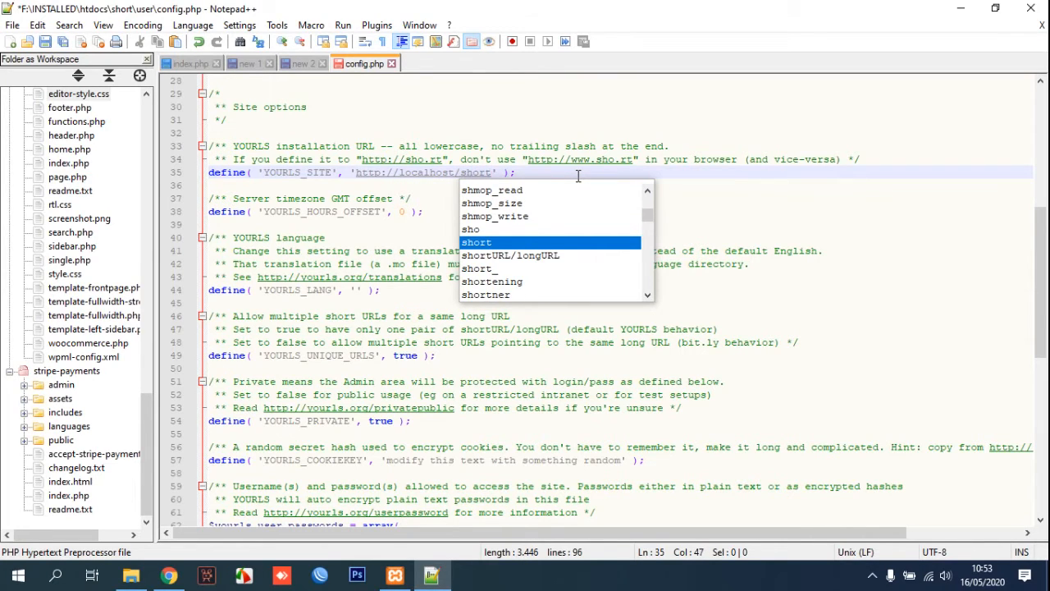
type("/")
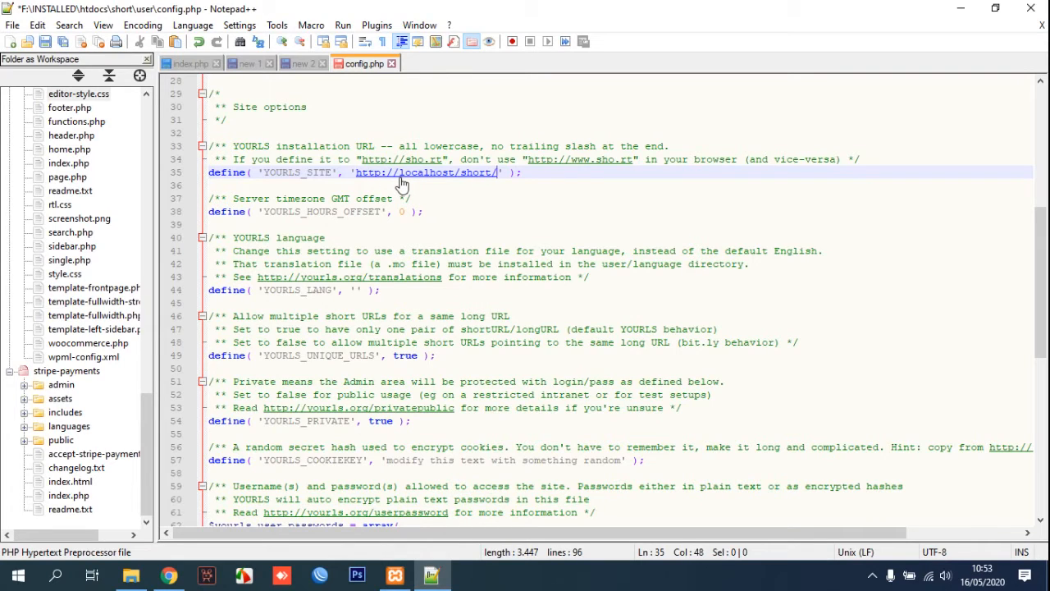
key("ctrl+s")
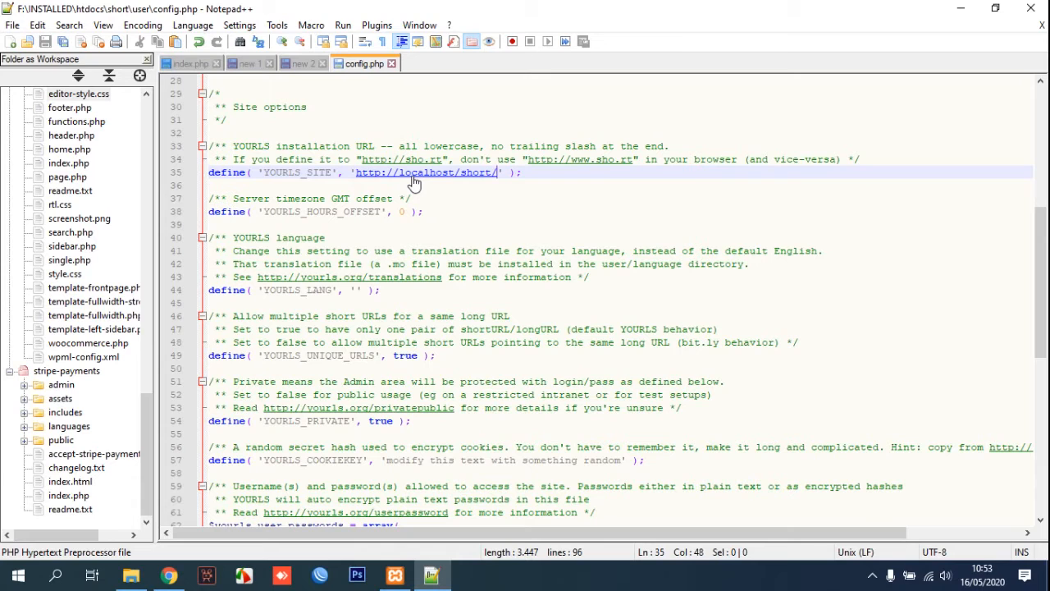
left_click(182, 578)
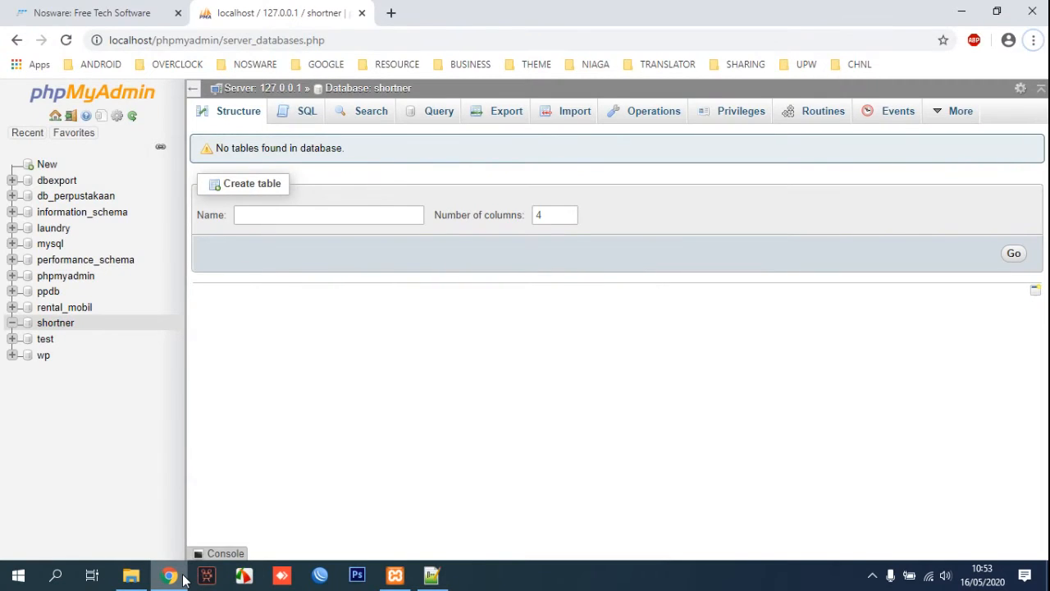
left_click(182, 579)
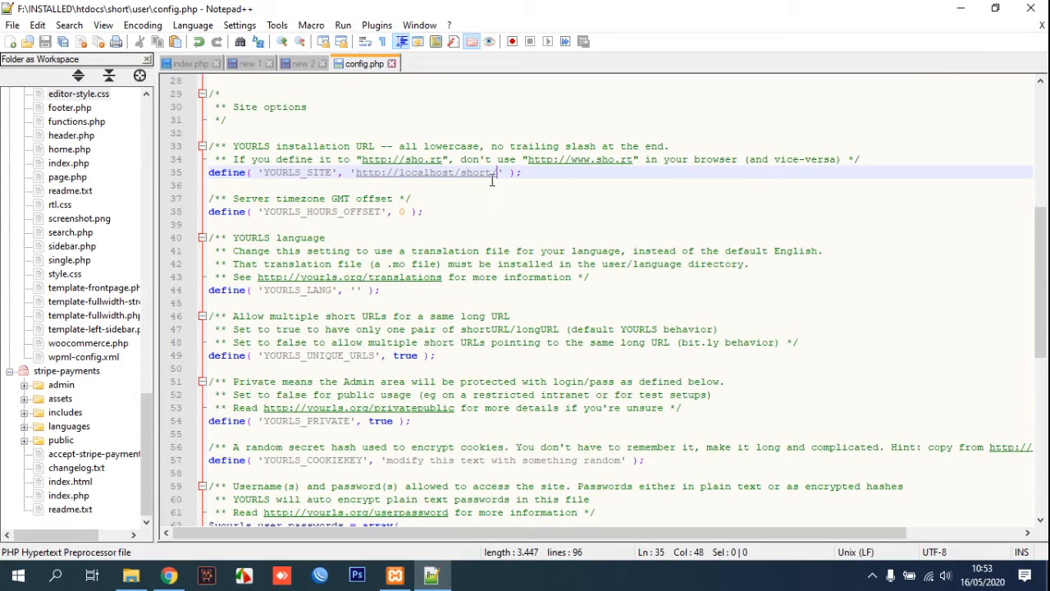
left_click_drag(499, 172, 355, 173)
right_click(368, 180)
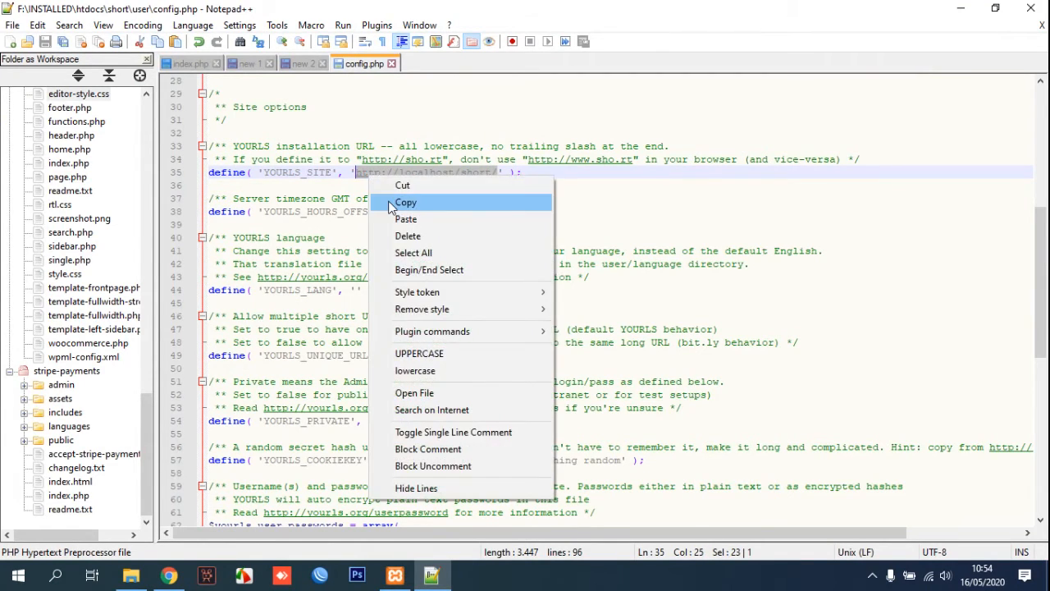
left_click(386, 201)
Paste the copied address into a new Chrome tab and append 'admin'.
left_click(168, 576)
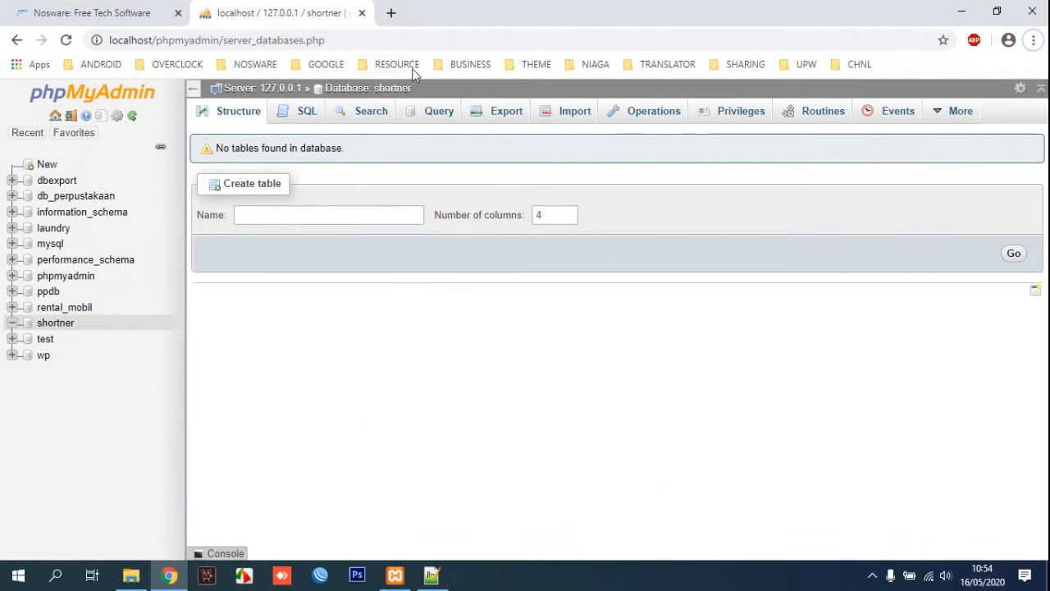
left_click(391, 13)
right_click(363, 40)
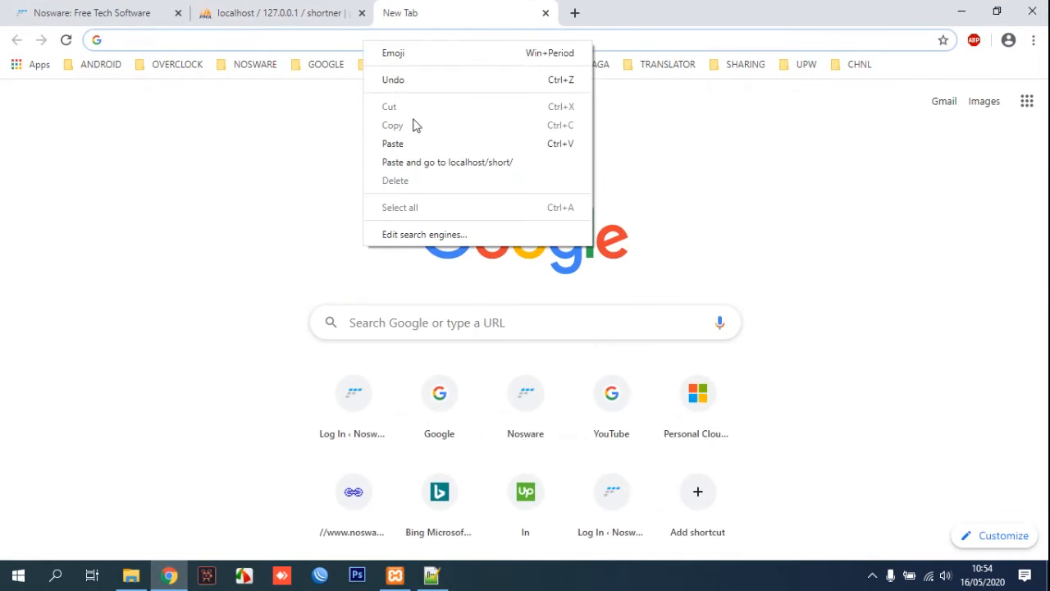
left_click(422, 142)
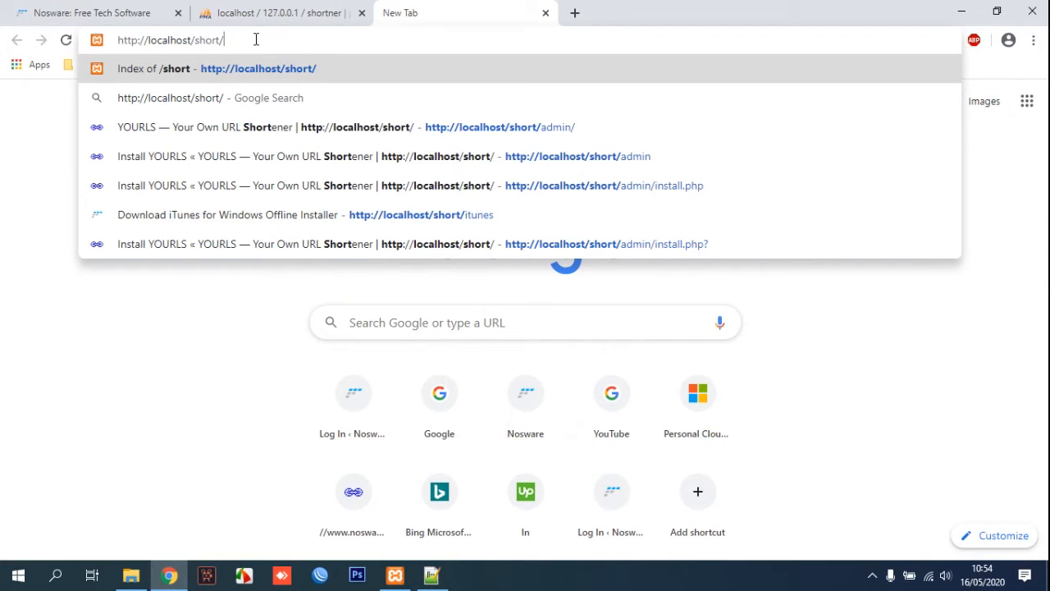
type("admin")
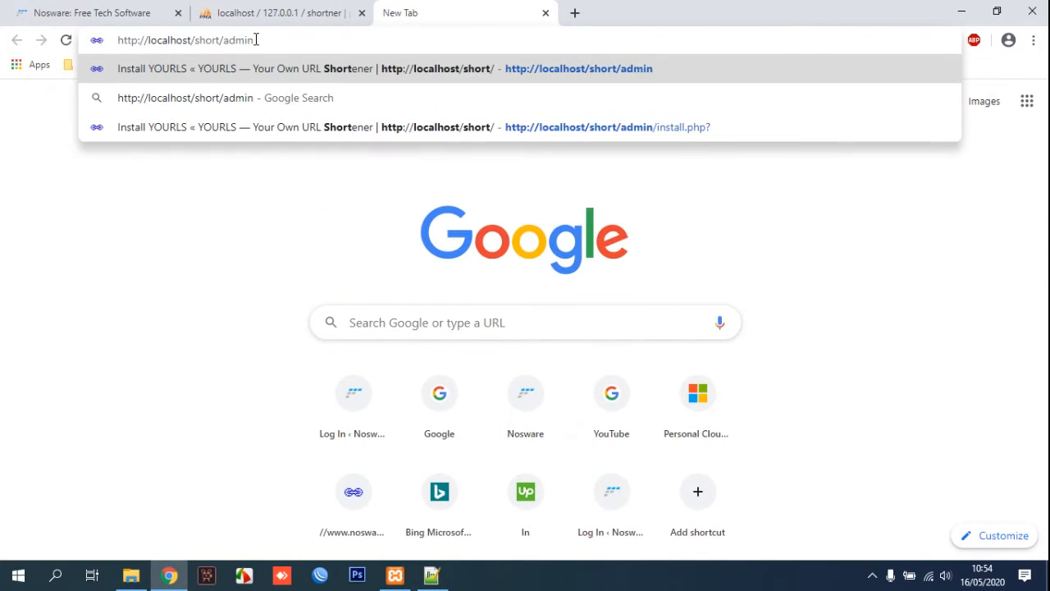
left_click(293, 68)
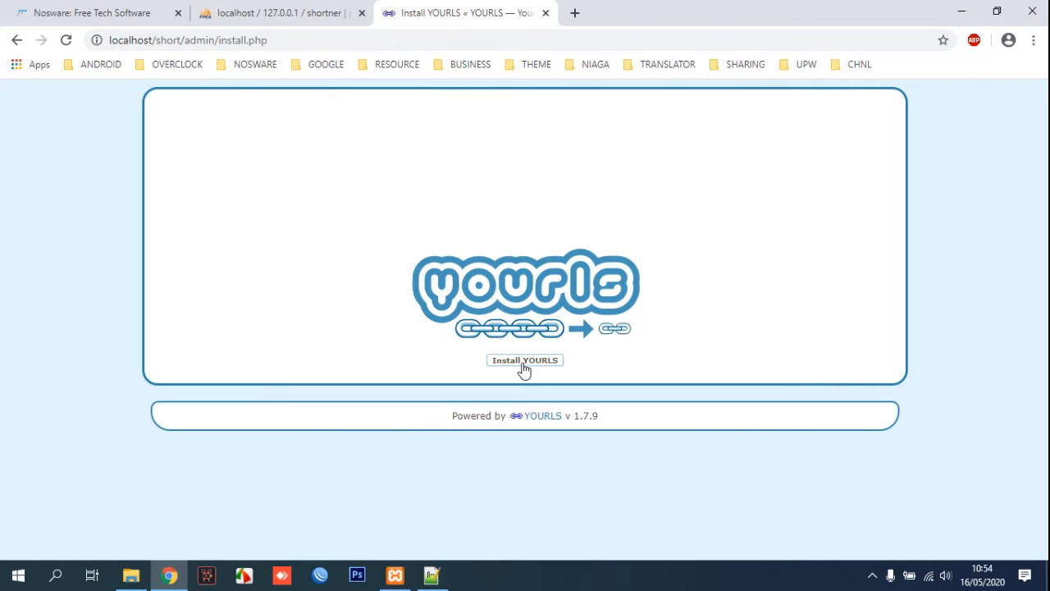
left_click(523, 370)
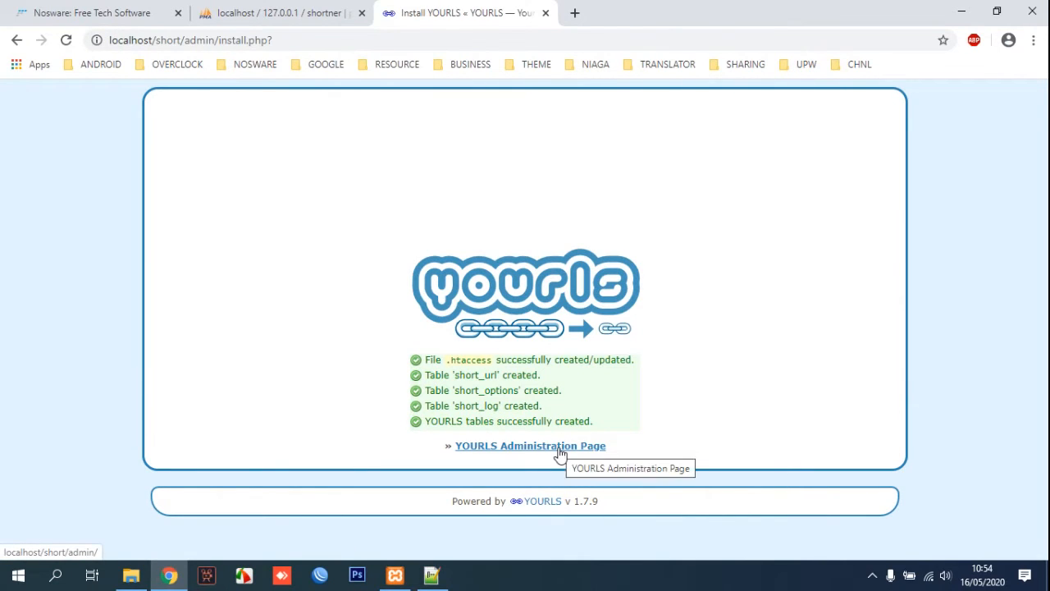
left_click(560, 447)
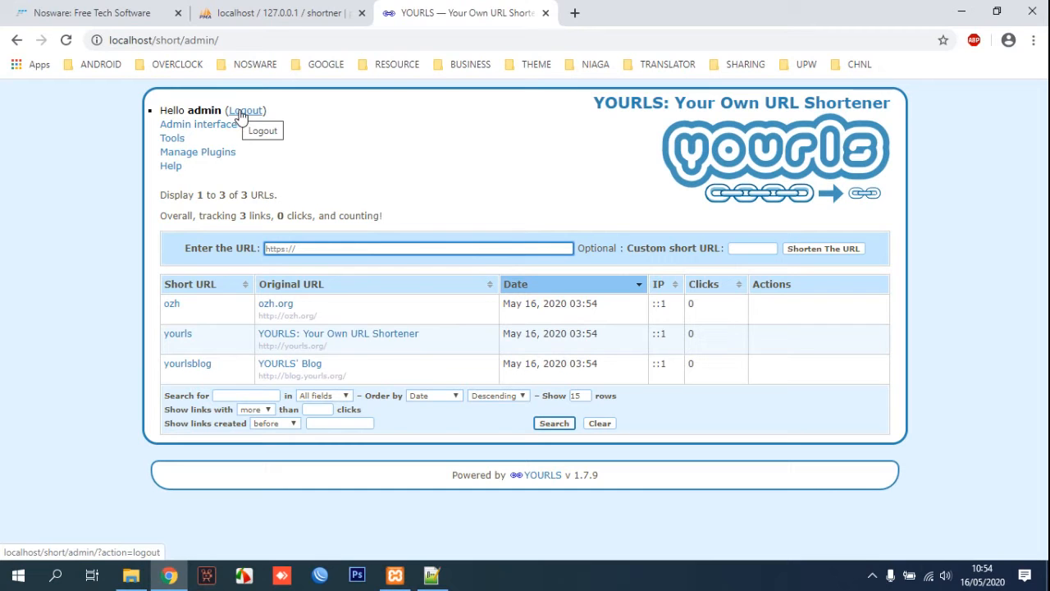
Reload the externally modified config.php and duplicate the commented username2 example line above it.
left_click(431, 574)
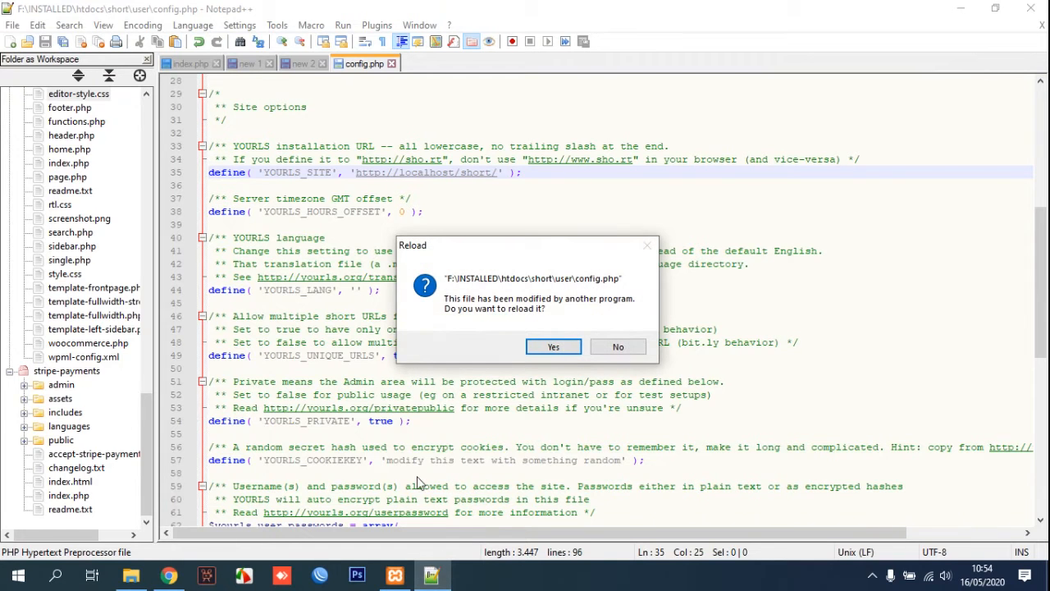
left_click(575, 348)
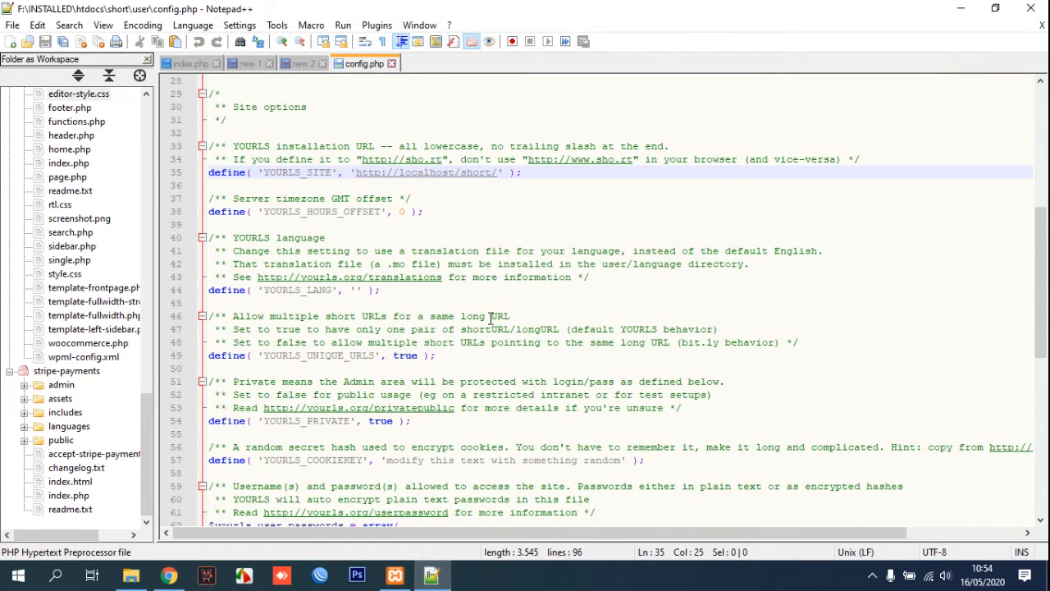
scroll(465, 327, "down", 9)
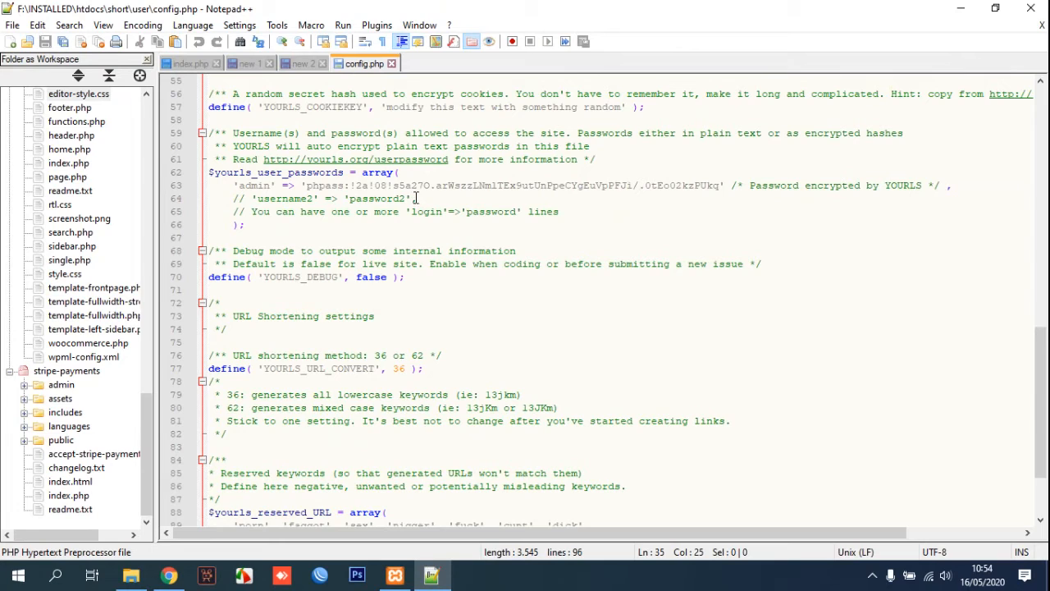
left_click_drag(418, 198, 236, 204)
key("ctrl+c")
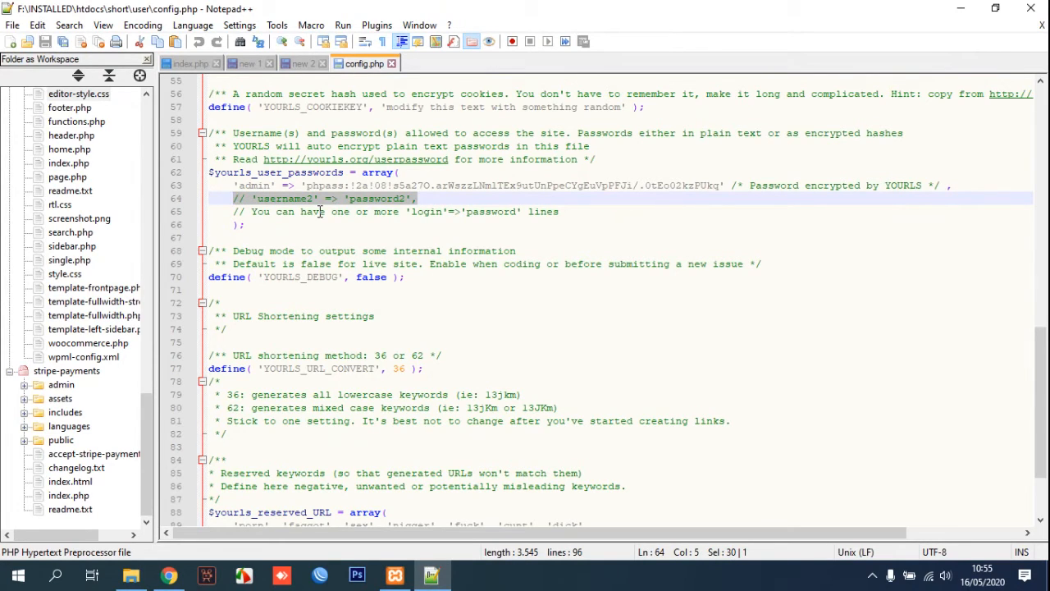
left_click(235, 200)
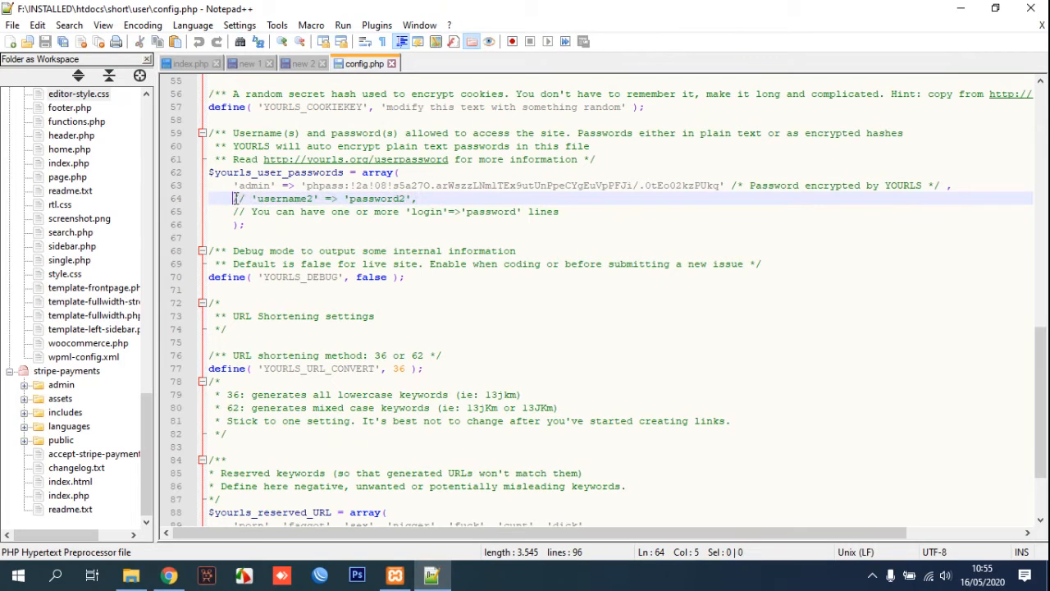
key("Return")
left_click(261, 199)
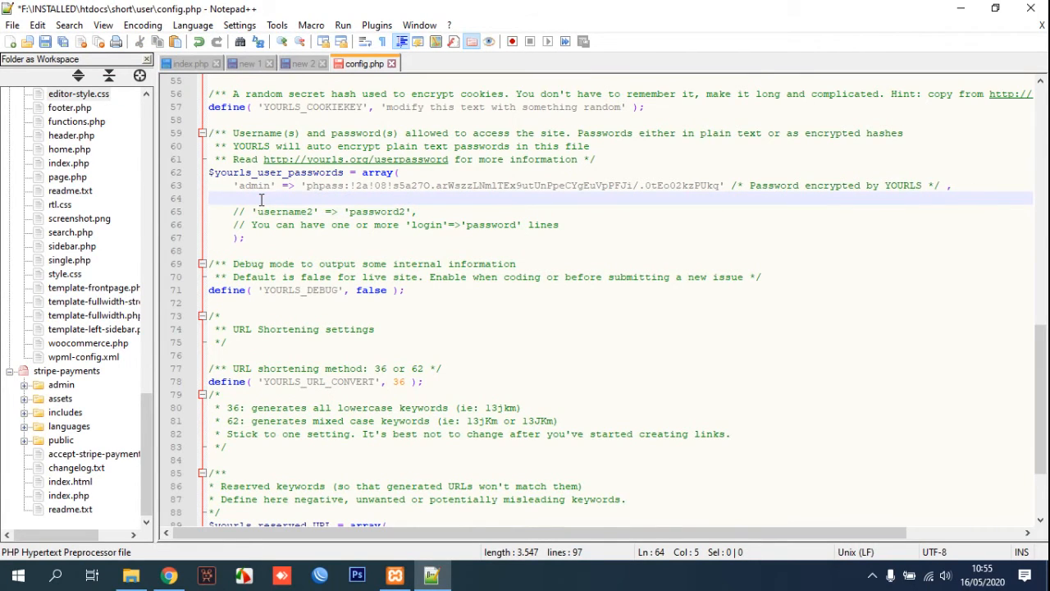
key("ctrl+v")
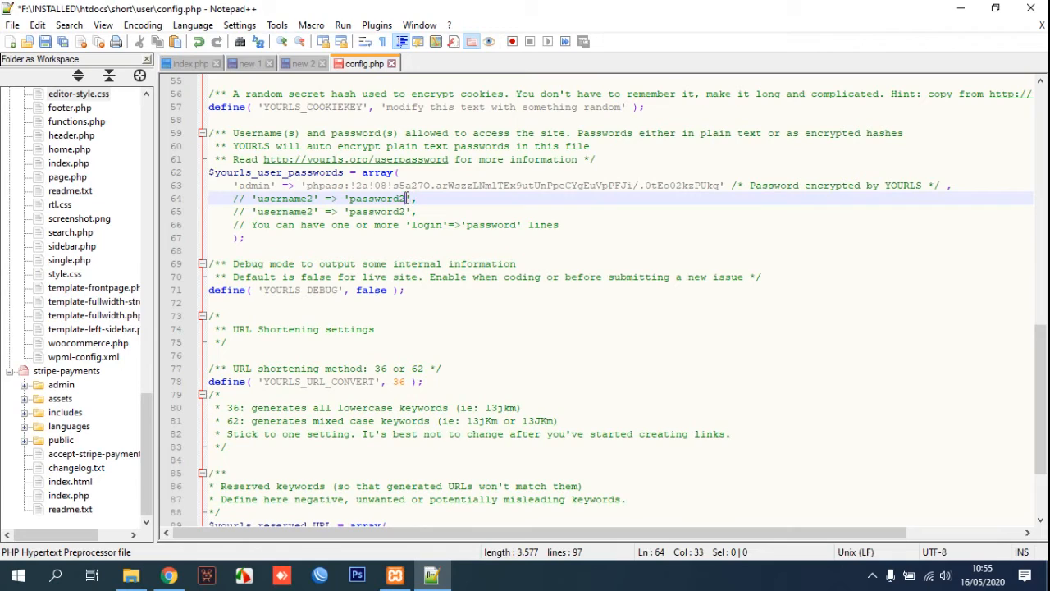
Uncomment the copied line, set login admin2 and its password, save config.php, and return to Chrome.
left_click(250, 199)
key("BackSpace")
key("BackSpace")
key("BackSpace")
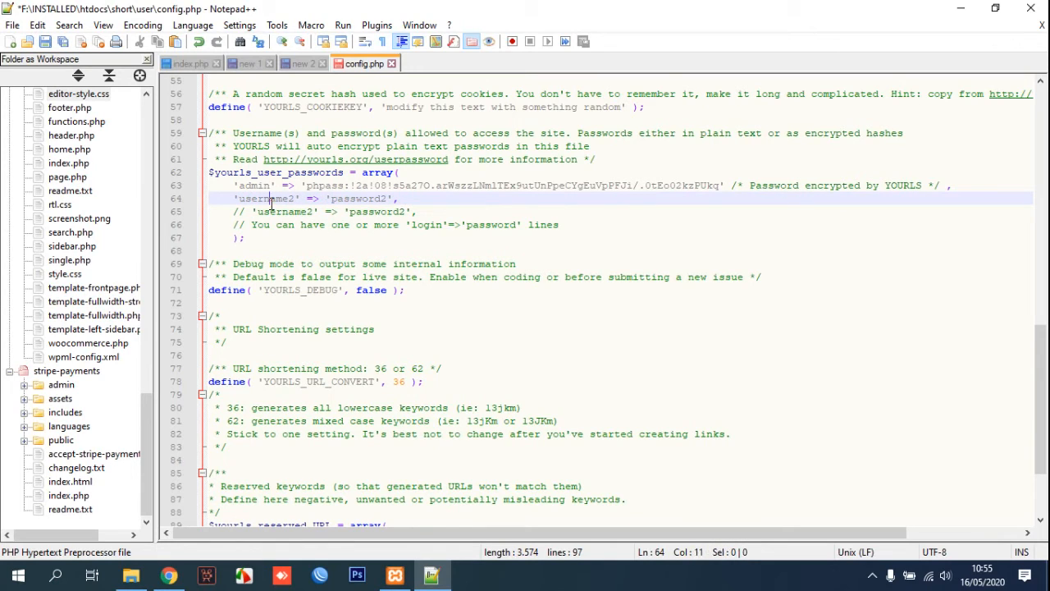
double_click(272, 200)
type("admin")
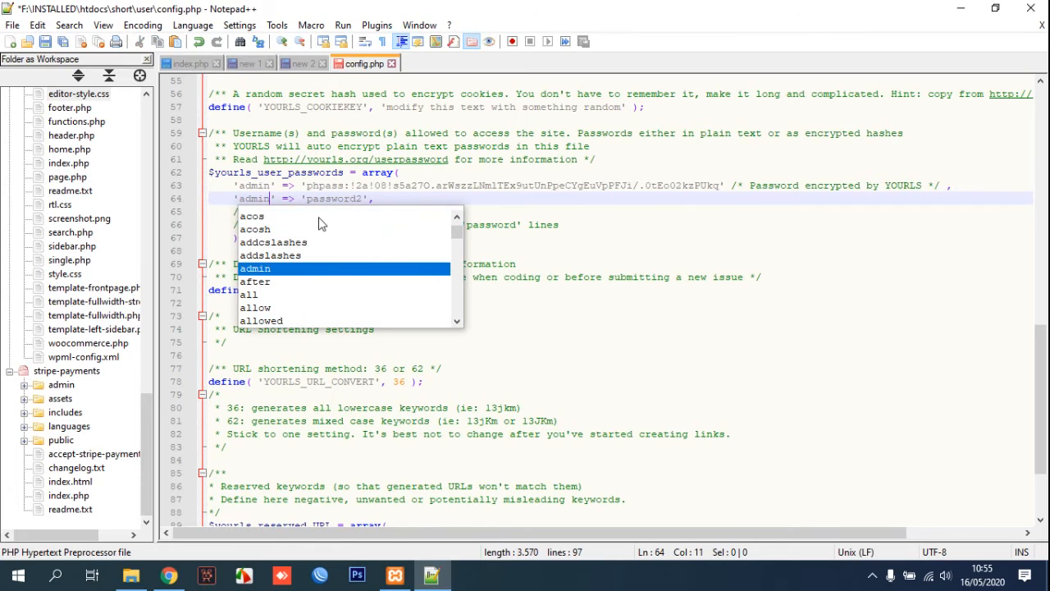
type("2")
double_click(337, 201)
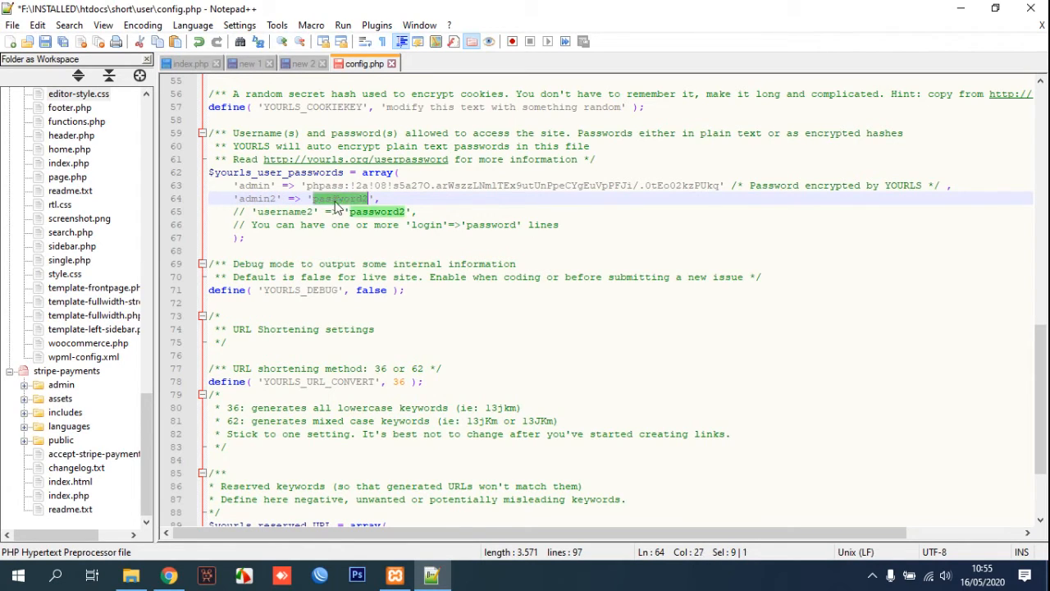
type("admin")
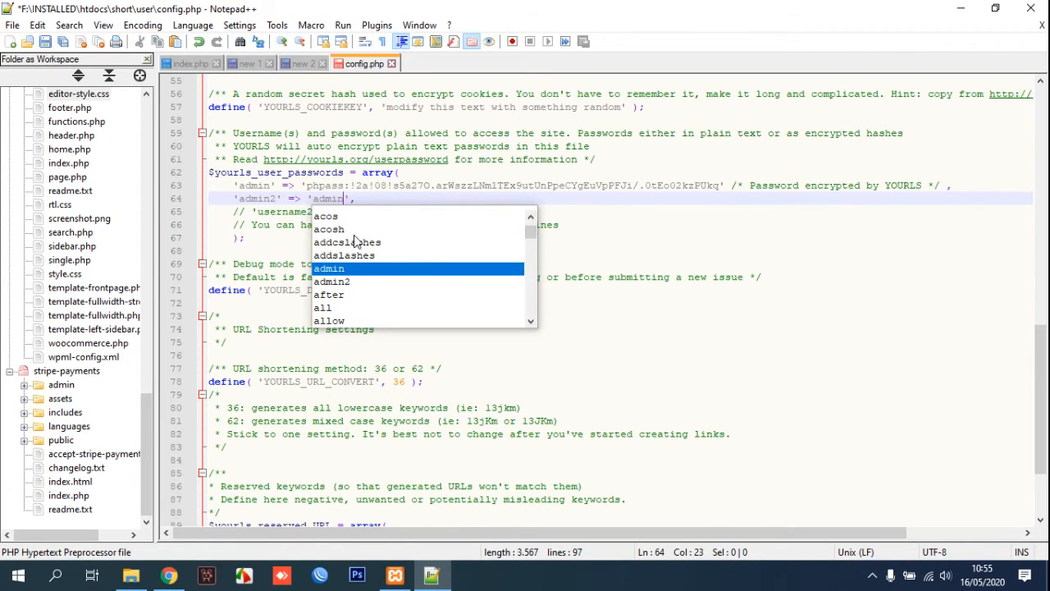
type("2")
left_click(642, 255)
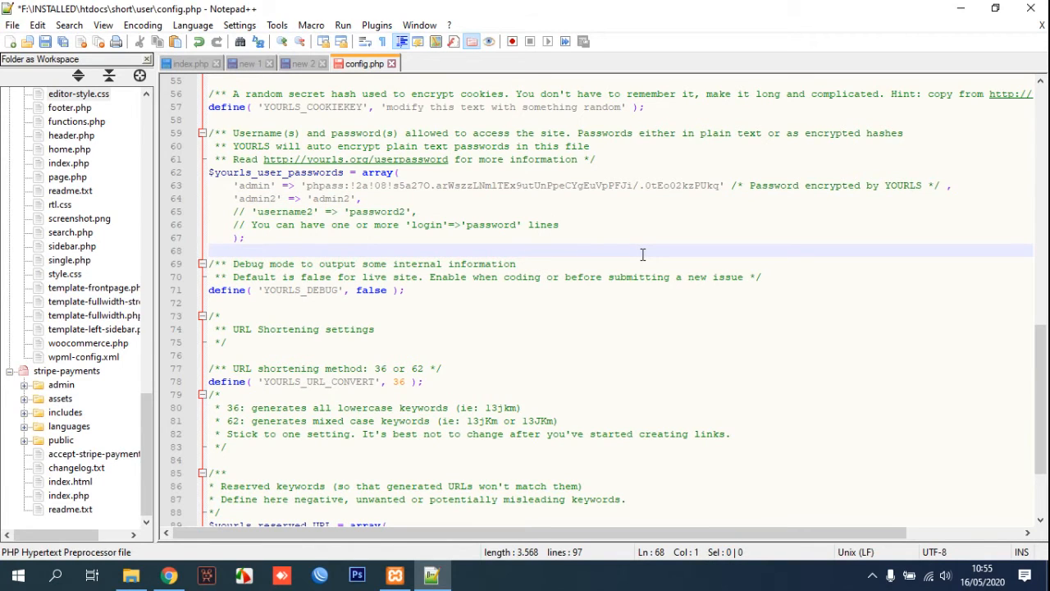
key("ctrl+s")
left_click(169, 576)
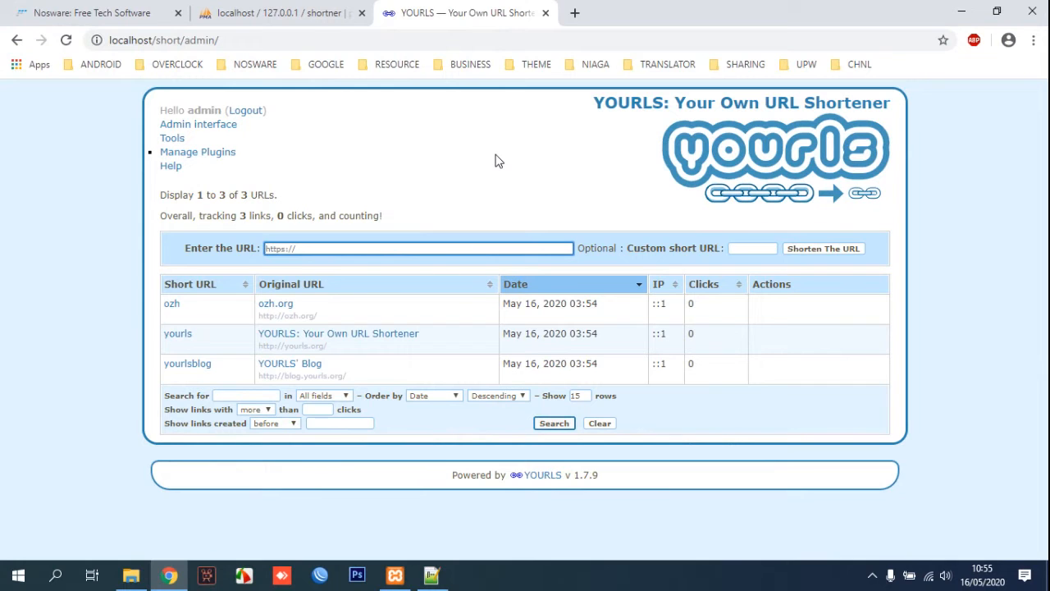
Copy the link address of the iTunes download post on the Nosware site.
left_click(127, 22)
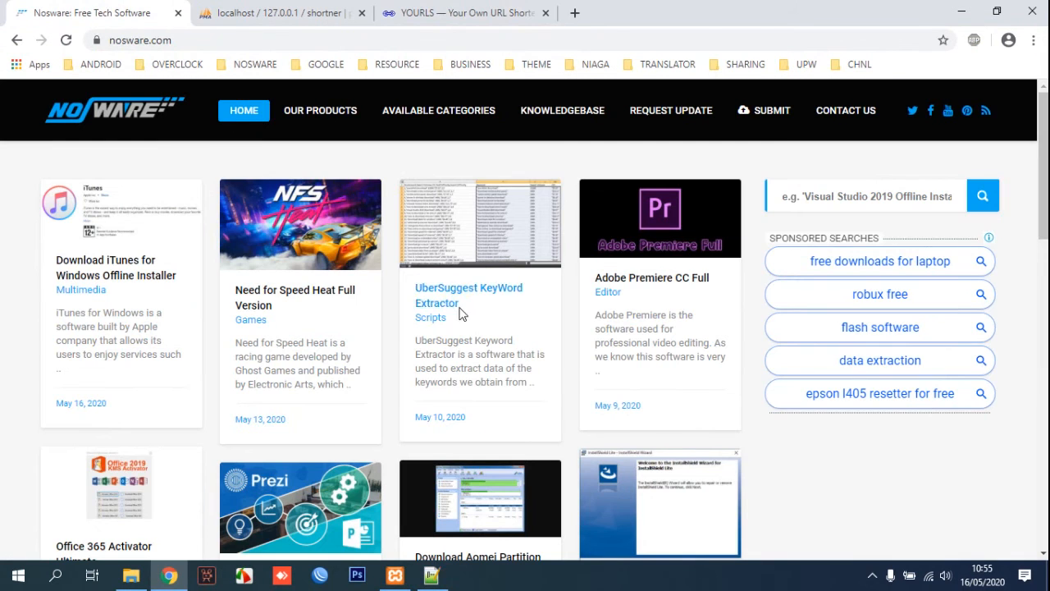
scroll(558, 349, "down", 1)
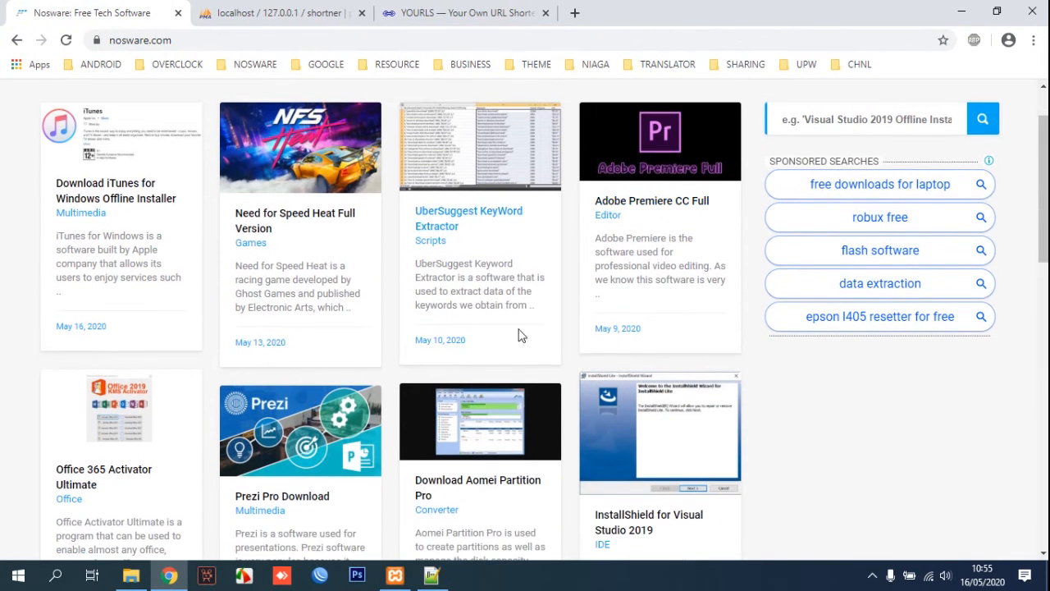
right_click(148, 197)
left_click(219, 287)
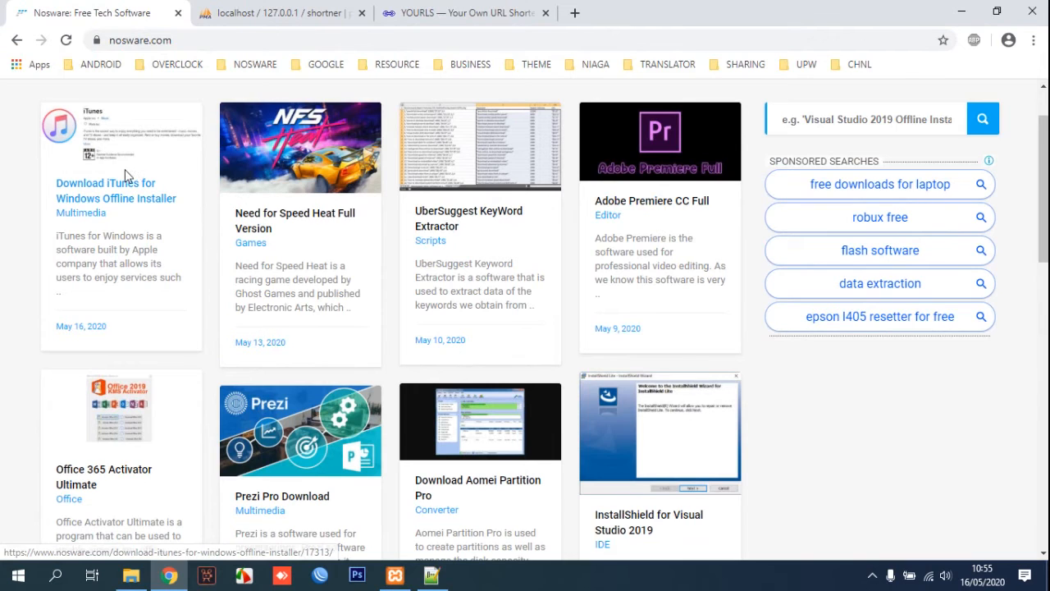
Shorten the iTunes page URL with custom keyword 'itunes' in YOURLS and copy the resulting short link.
left_click(512, 8)
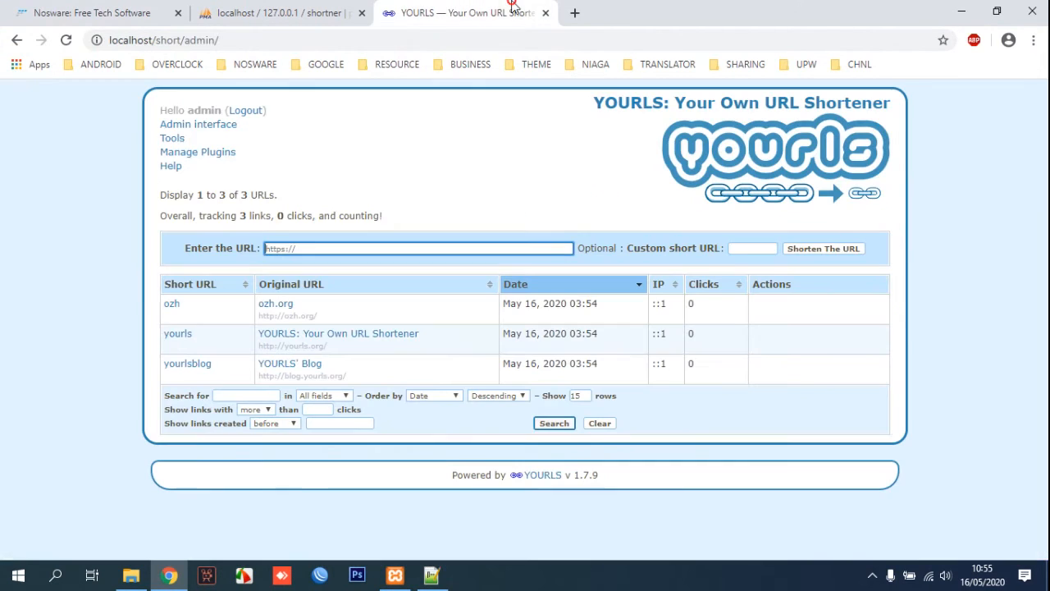
right_click(346, 249)
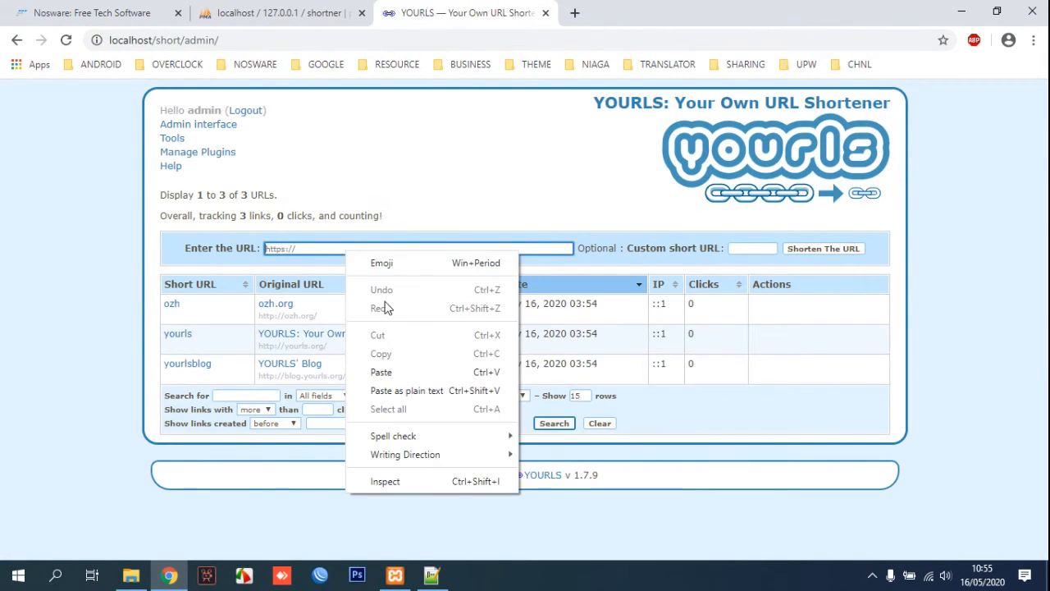
left_click(405, 372)
left_click(755, 250)
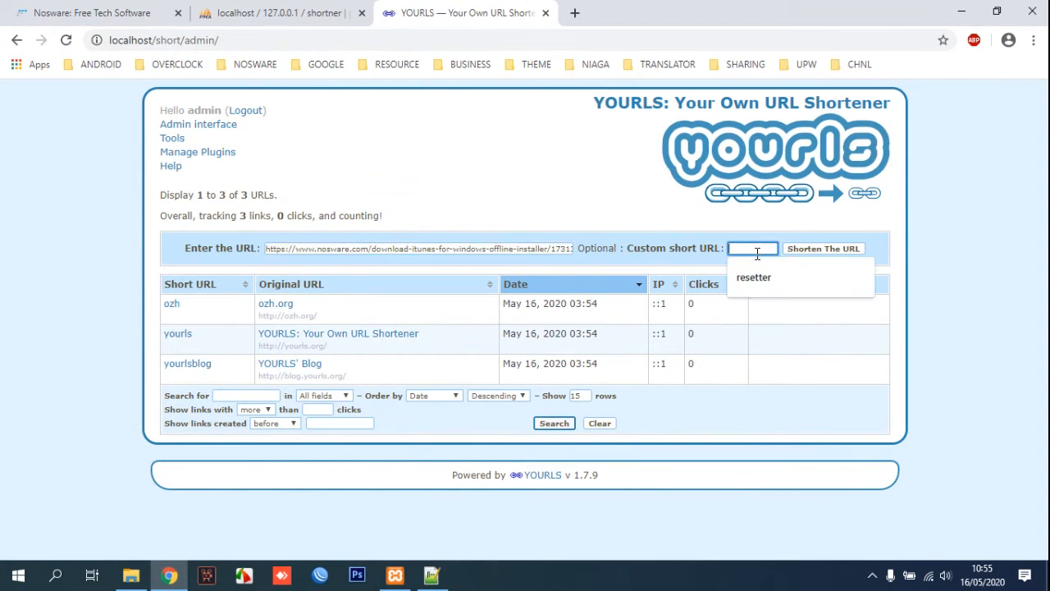
type("itunes")
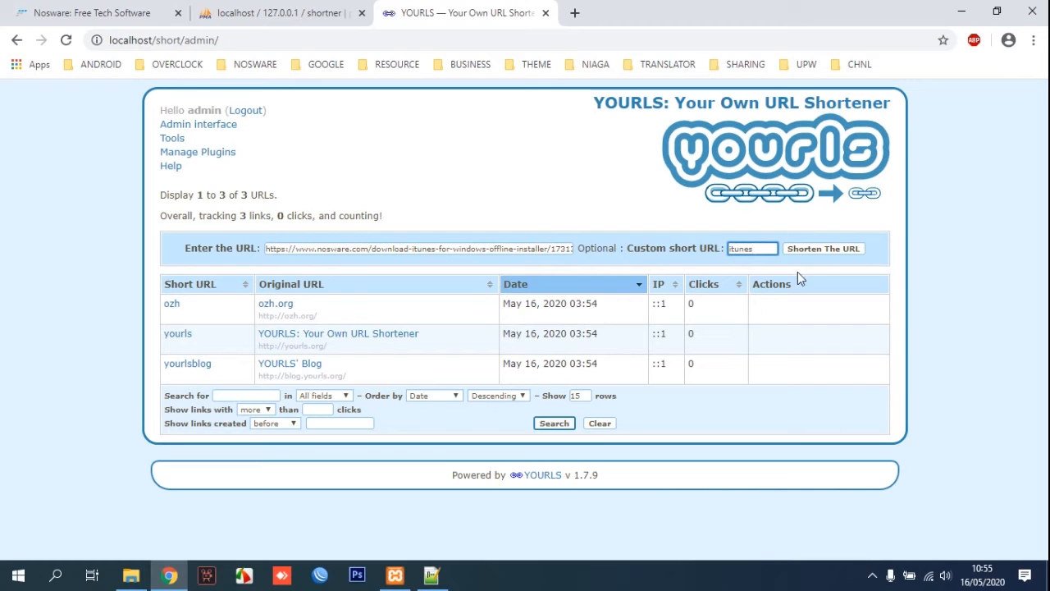
left_click(822, 249)
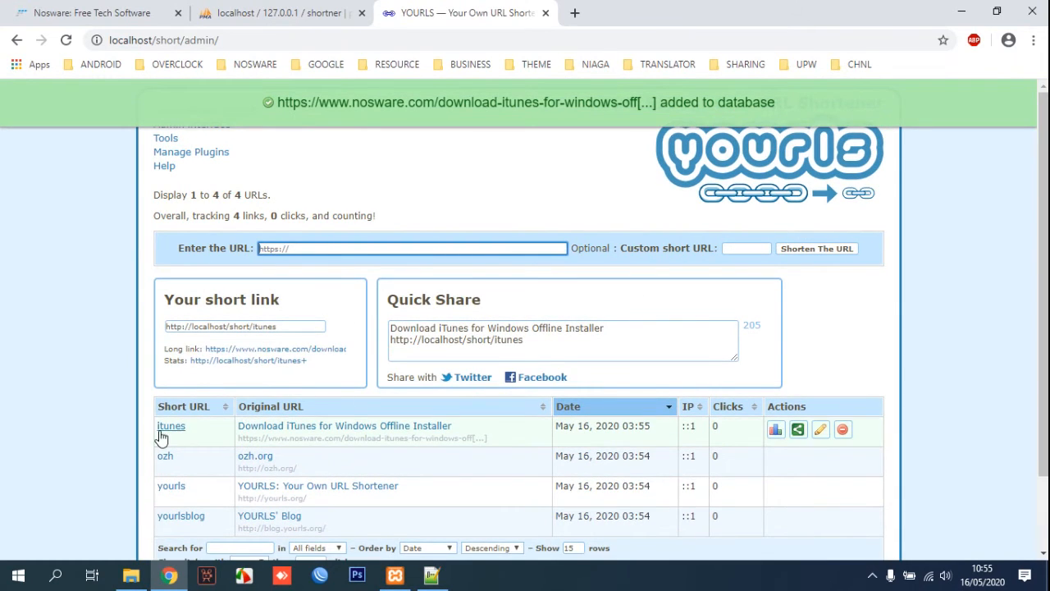
right_click(170, 434)
left_click(203, 389)
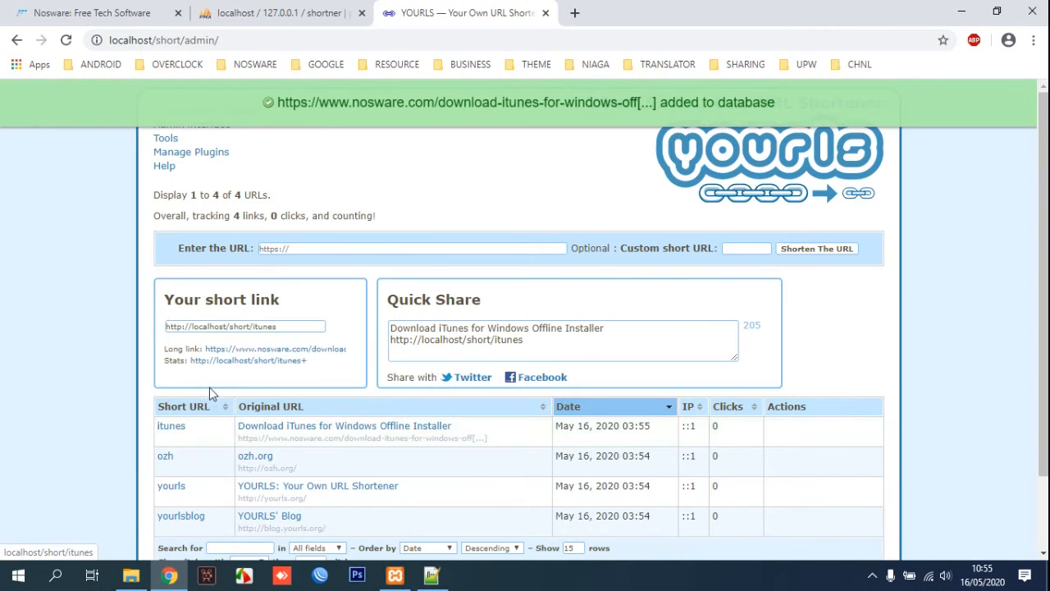
In a new tab, paste the itunes short link, demo it as domain.com, restore it and load it.
left_click(571, 14)
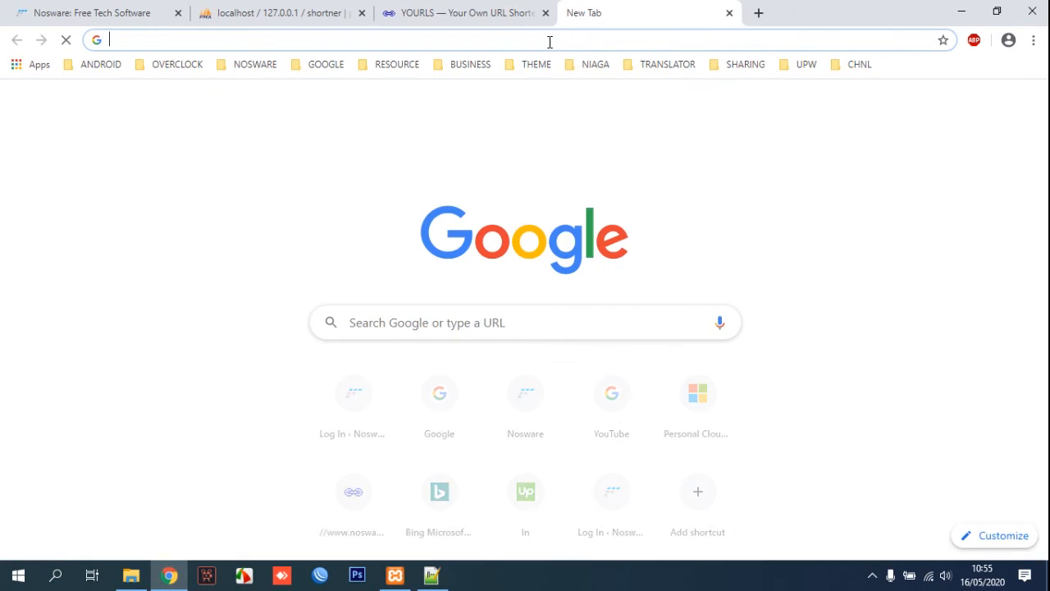
right_click(549, 46)
left_click(588, 142)
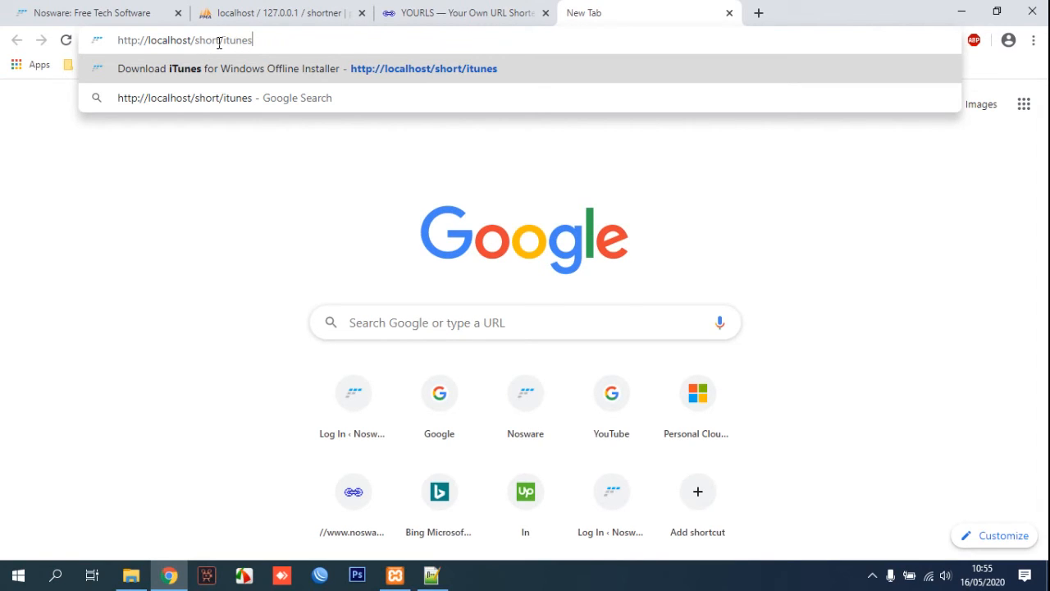
left_click_drag(219, 43, 148, 39)
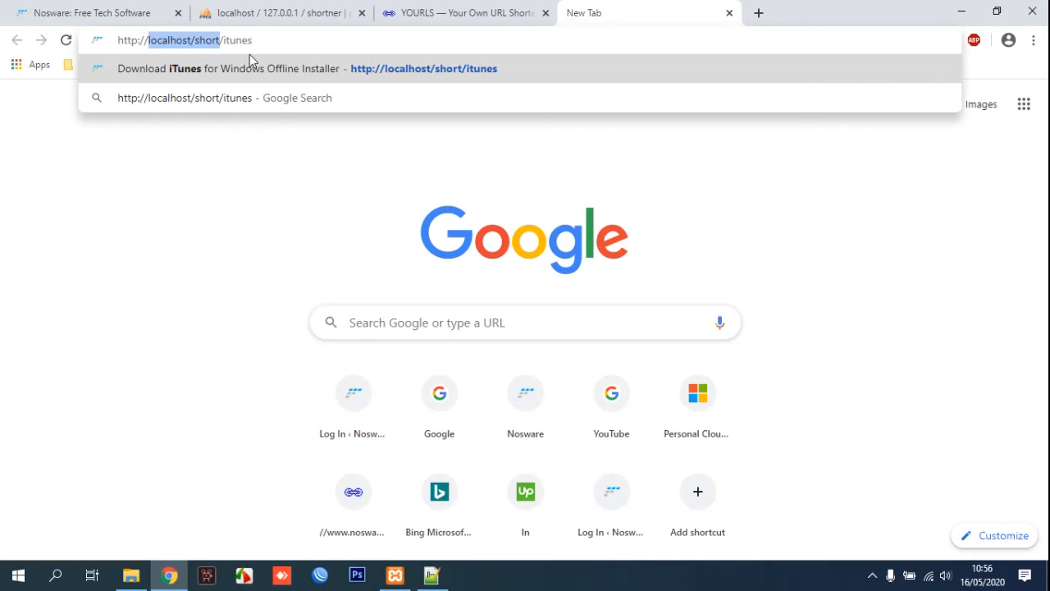
type("domain")
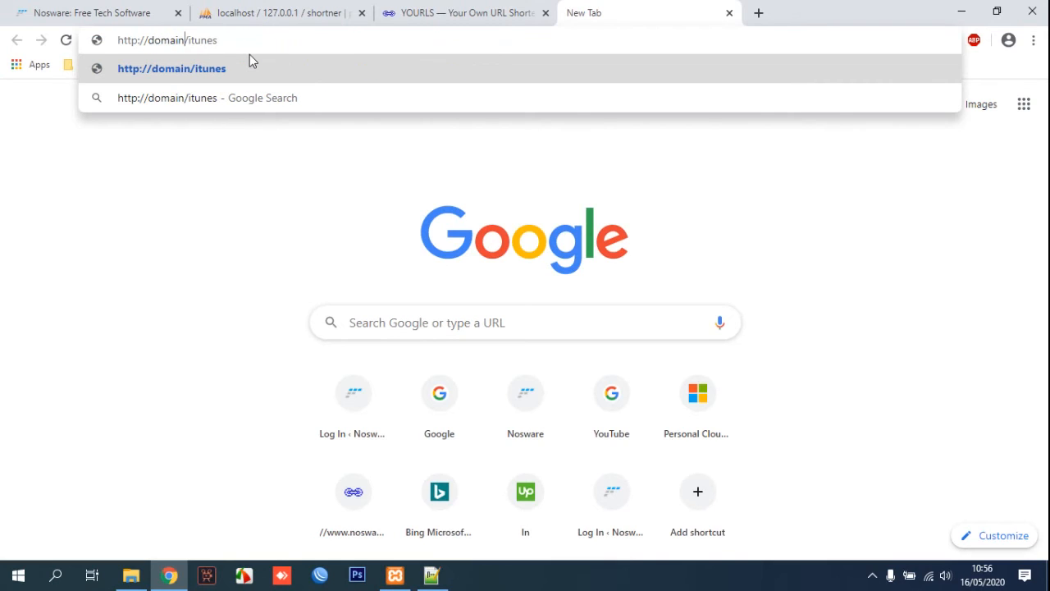
type(".com")
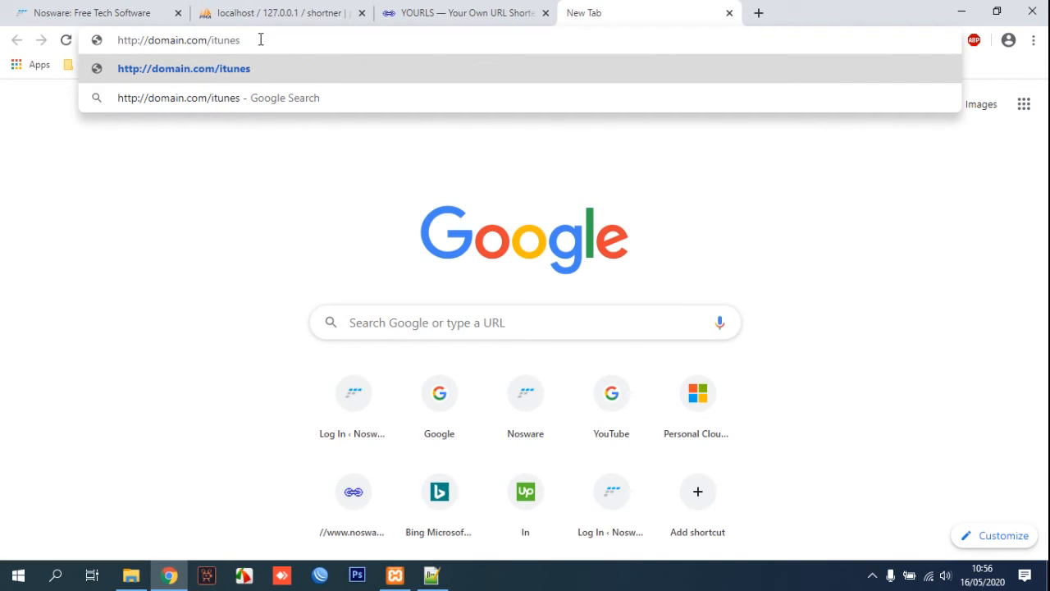
key("ctrl+a")
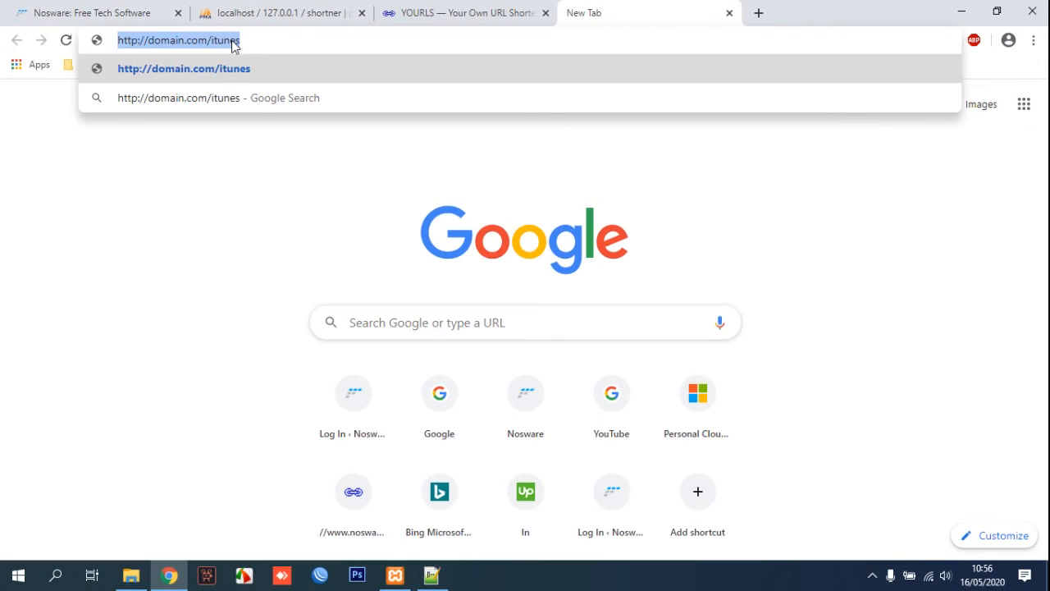
key("ctrl+v")
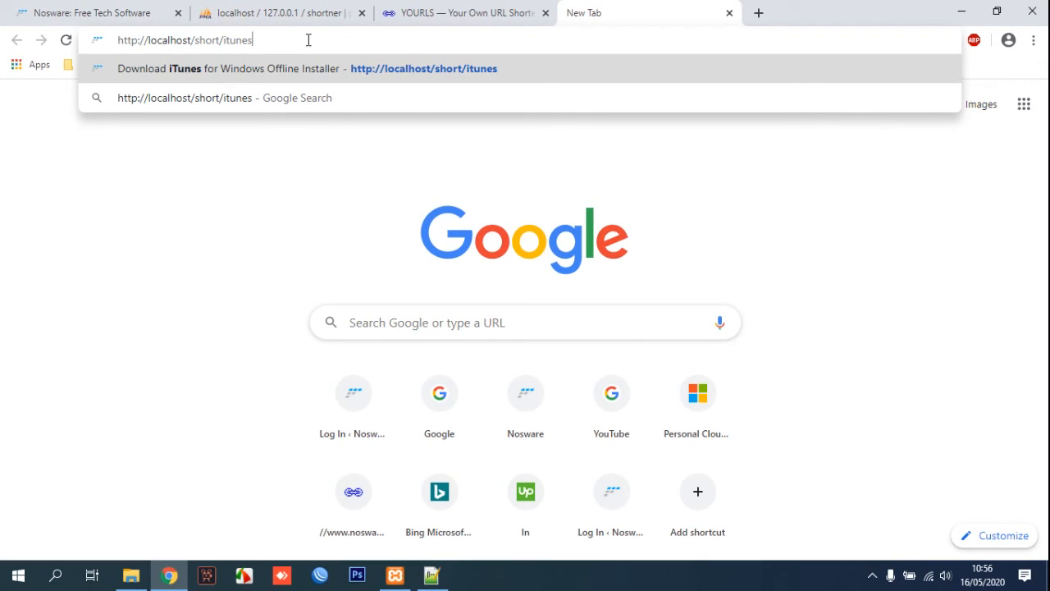
key("Return")
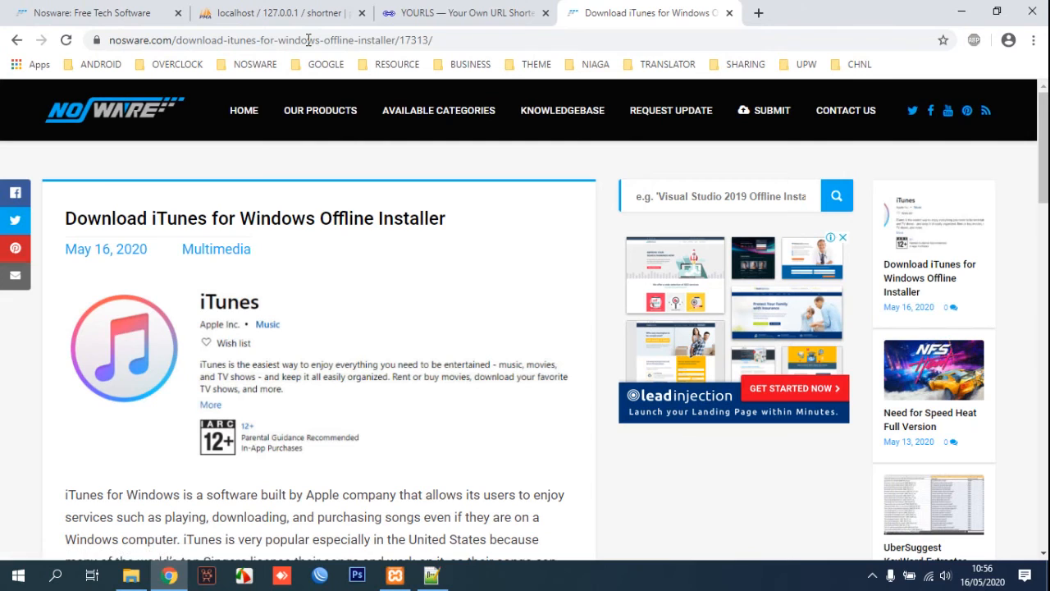
left_click(758, 13)
right_click(708, 34)
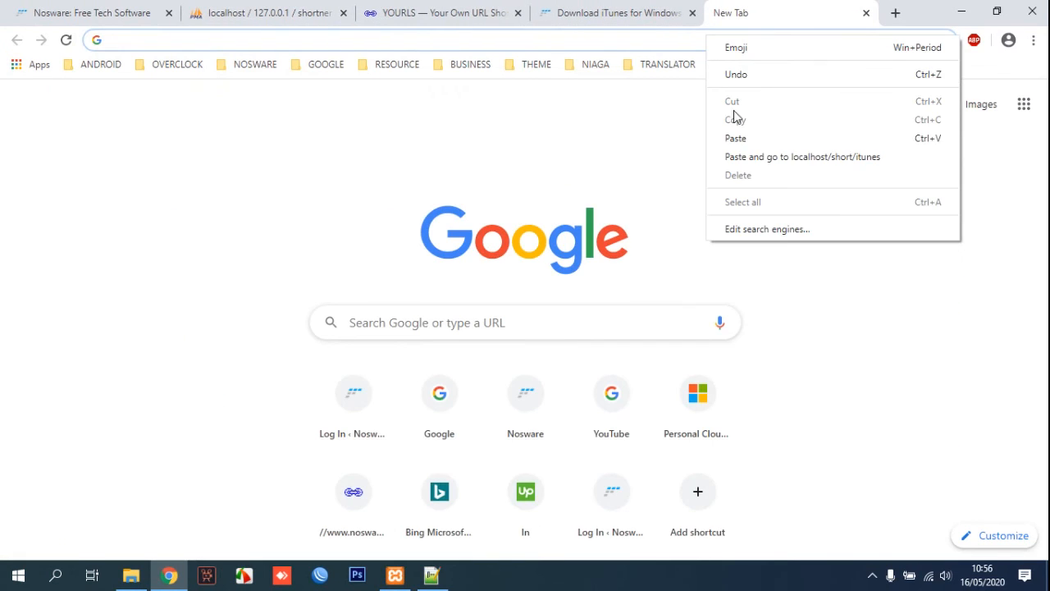
left_click(744, 135)
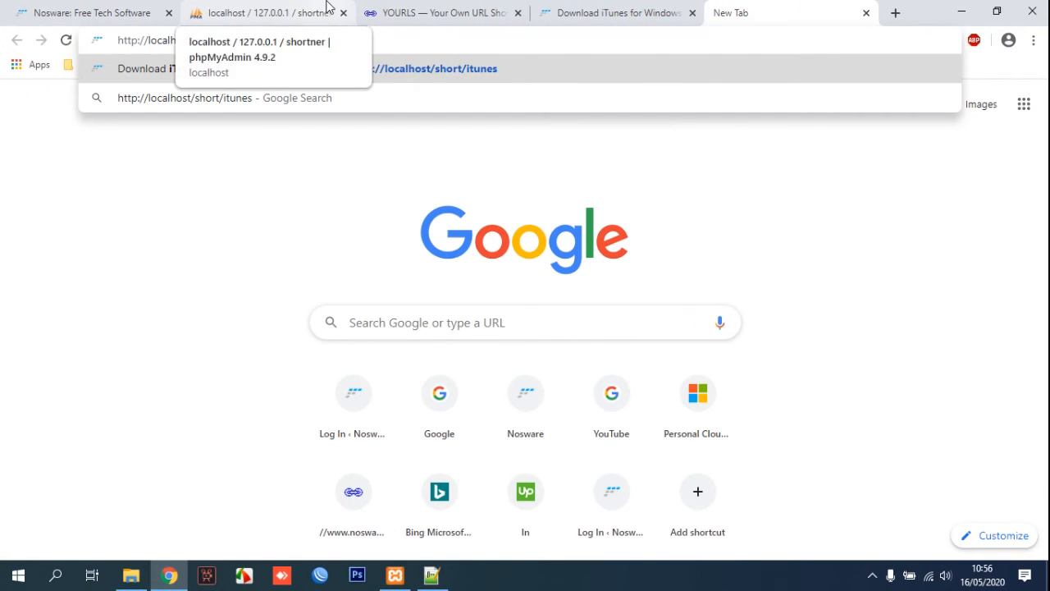
key("Return")
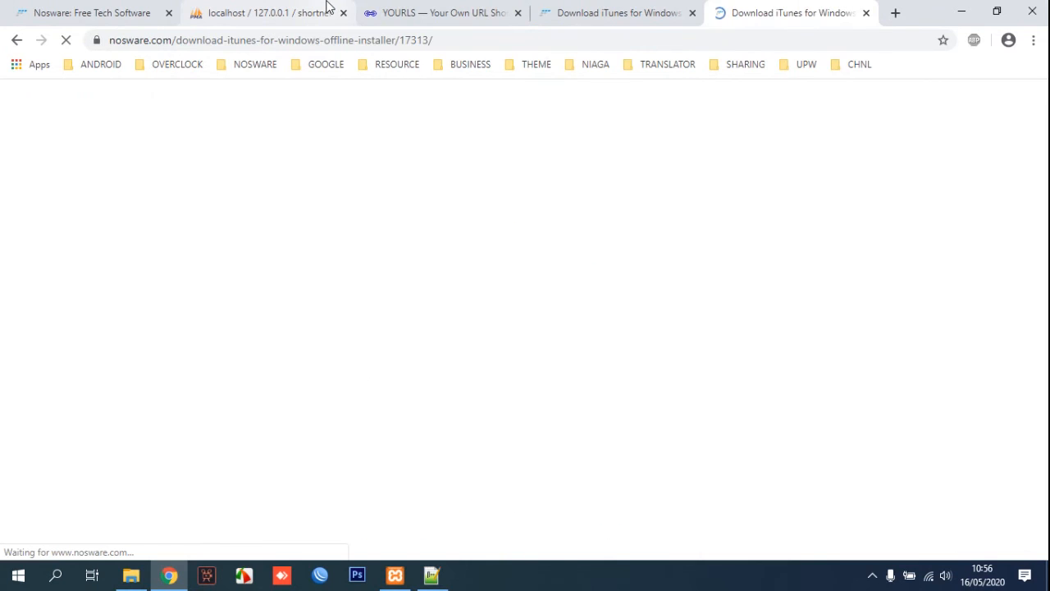
Copy the Adobe Premiere CC Full link address from the iTunes download page.
left_click(418, 10)
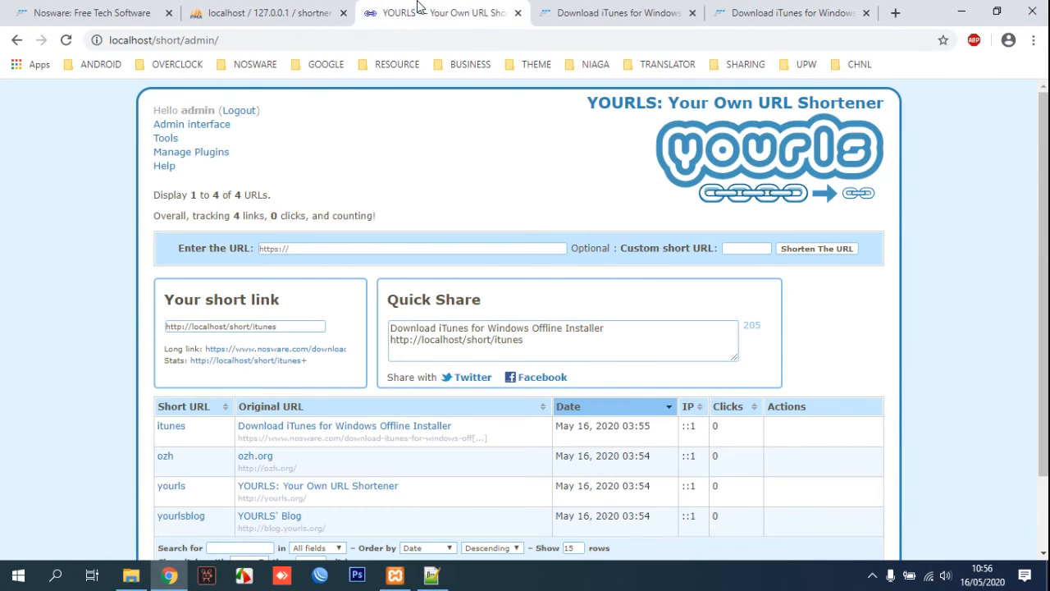
left_click(564, 10)
scroll(1006, 337, "down", 1)
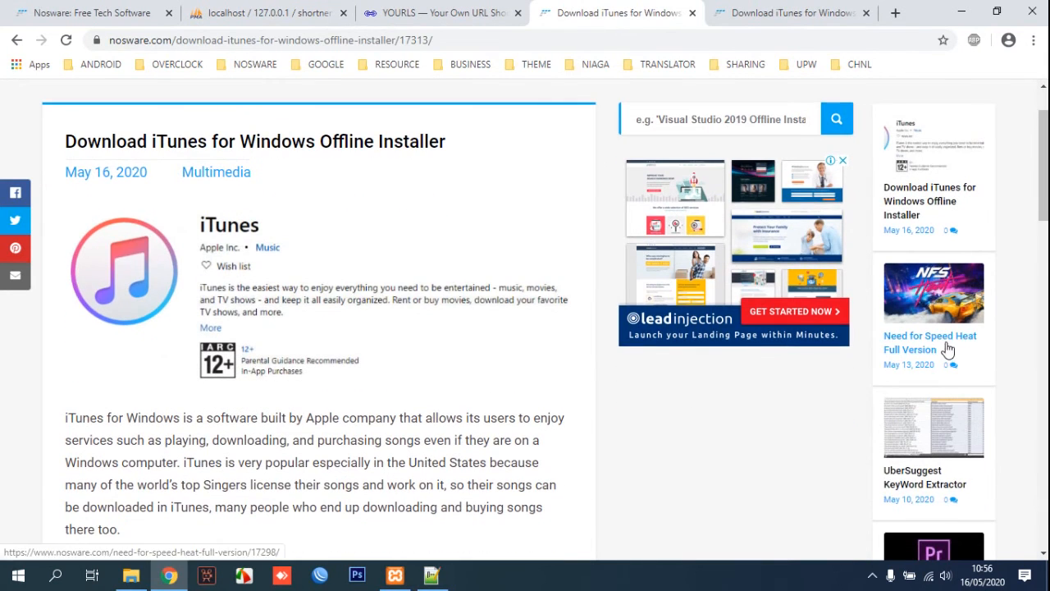
scroll(955, 365, "down", 2)
right_click(917, 480)
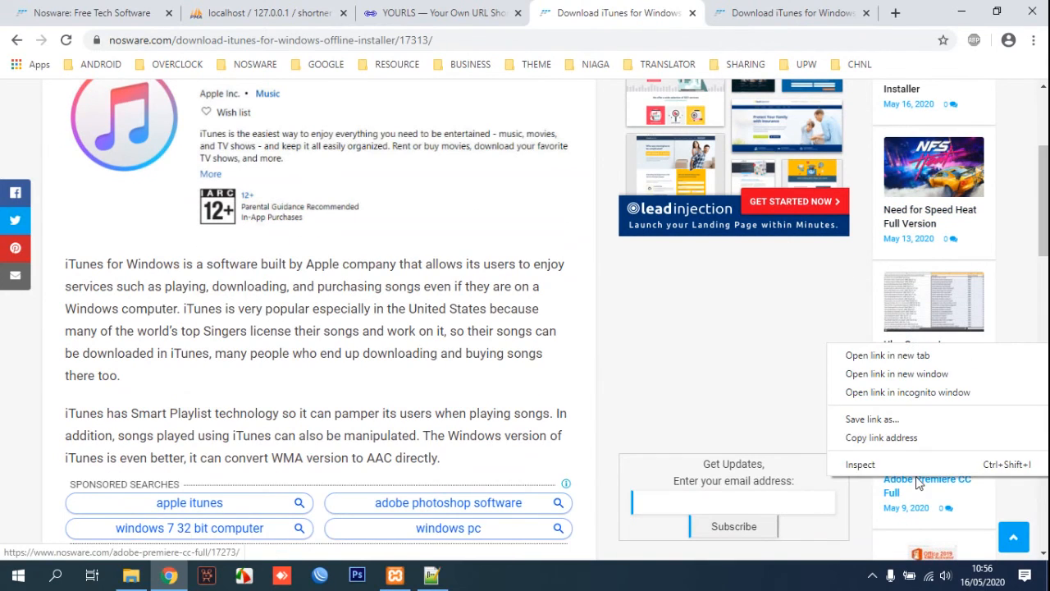
left_click(890, 437)
Shorten the Adobe Premiere page URL in YOURLS with custom keyword 'premiere'.
left_click(783, 13)
left_click(412, 8)
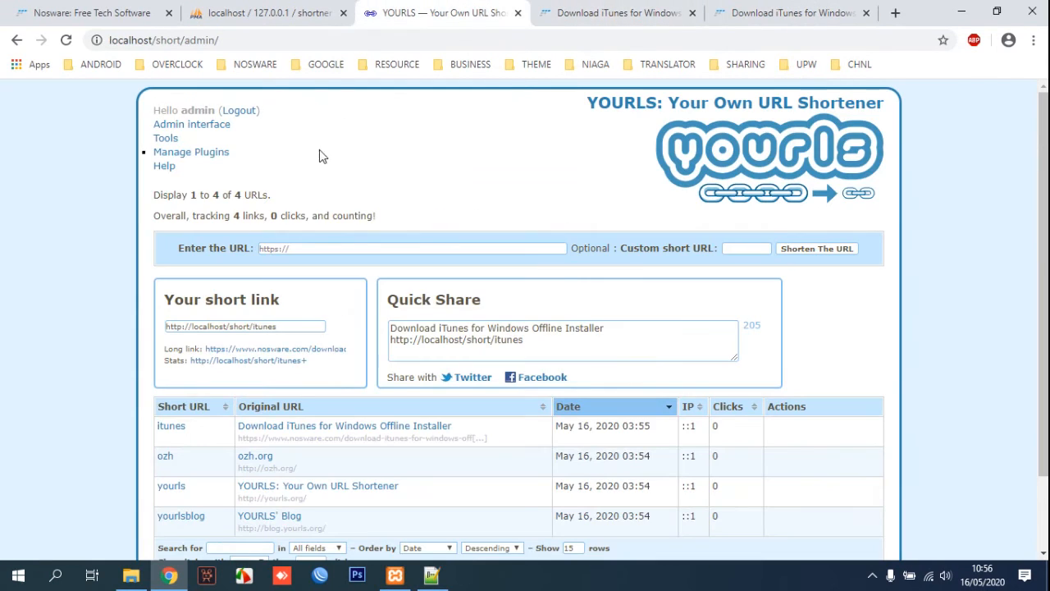
left_click(306, 247)
key("ctrl+v")
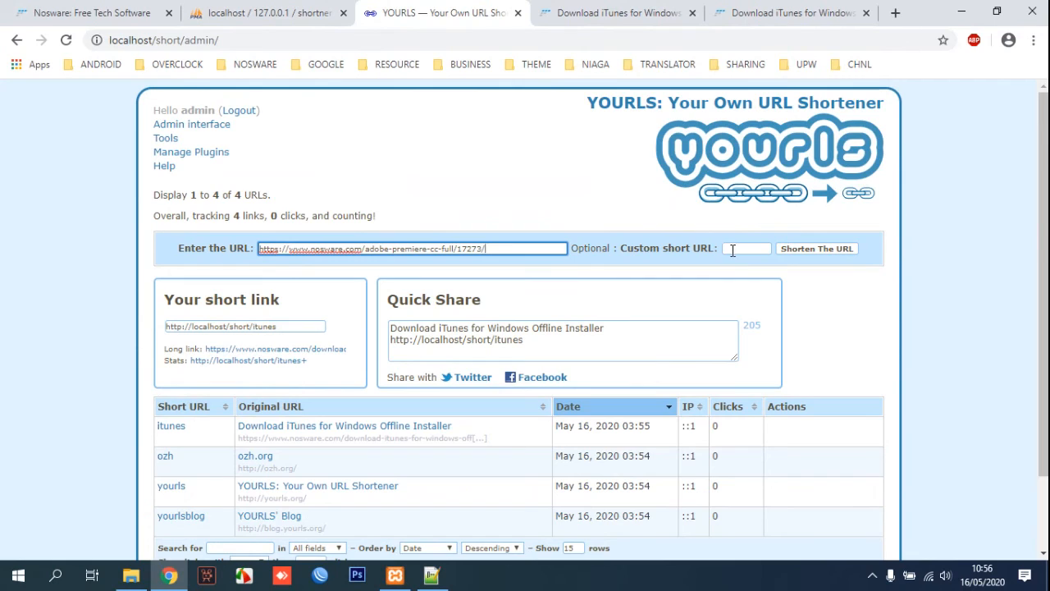
left_click(736, 246)
type("pr")
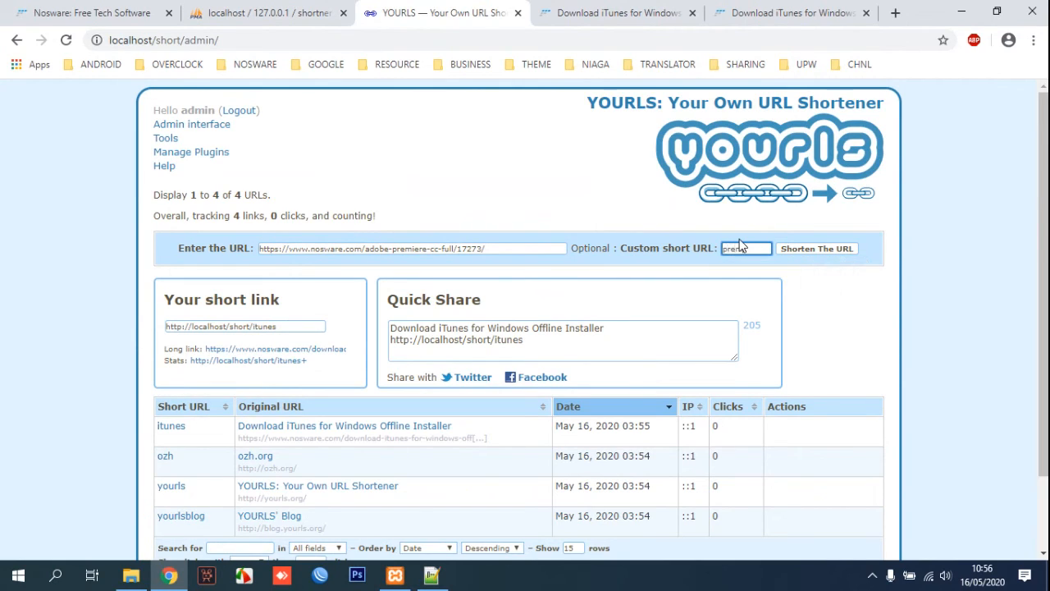
type("emiere")
left_click(811, 254)
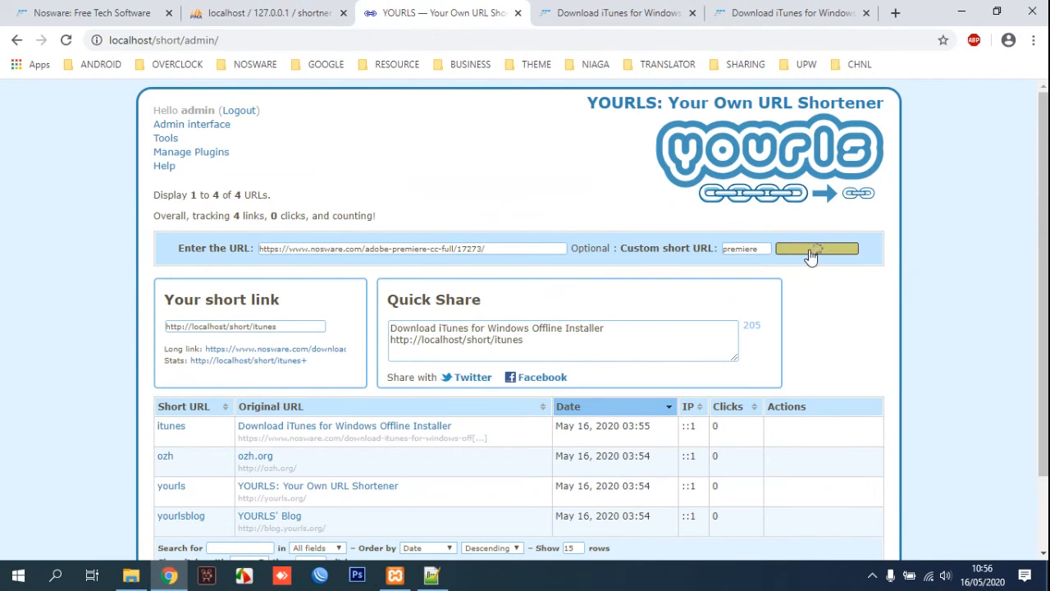
Copy the new premiere short link address and view the installed plugins list.
scroll(222, 379, "down", 2)
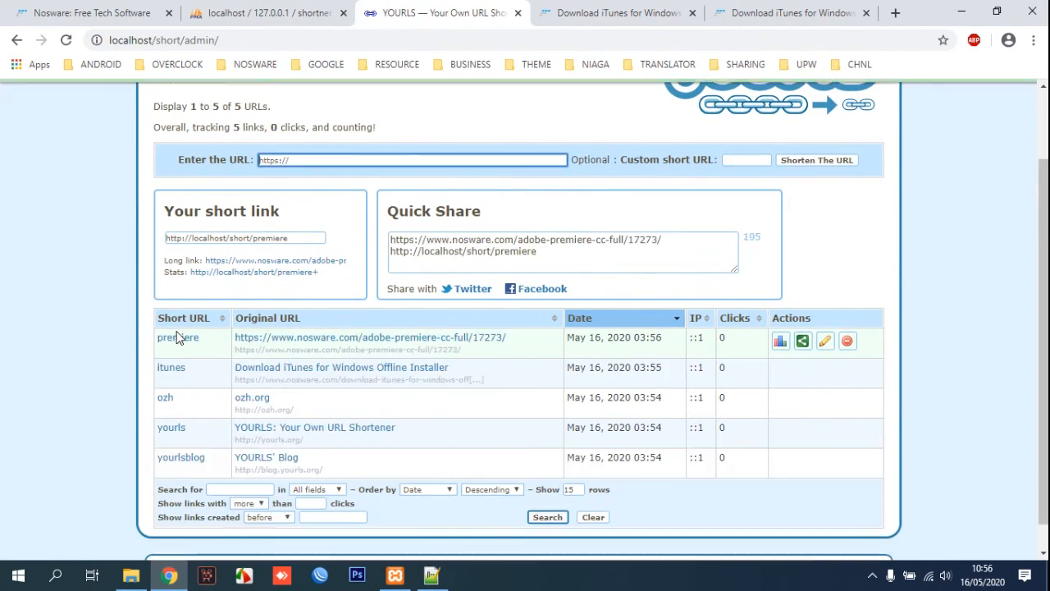
right_click(192, 338)
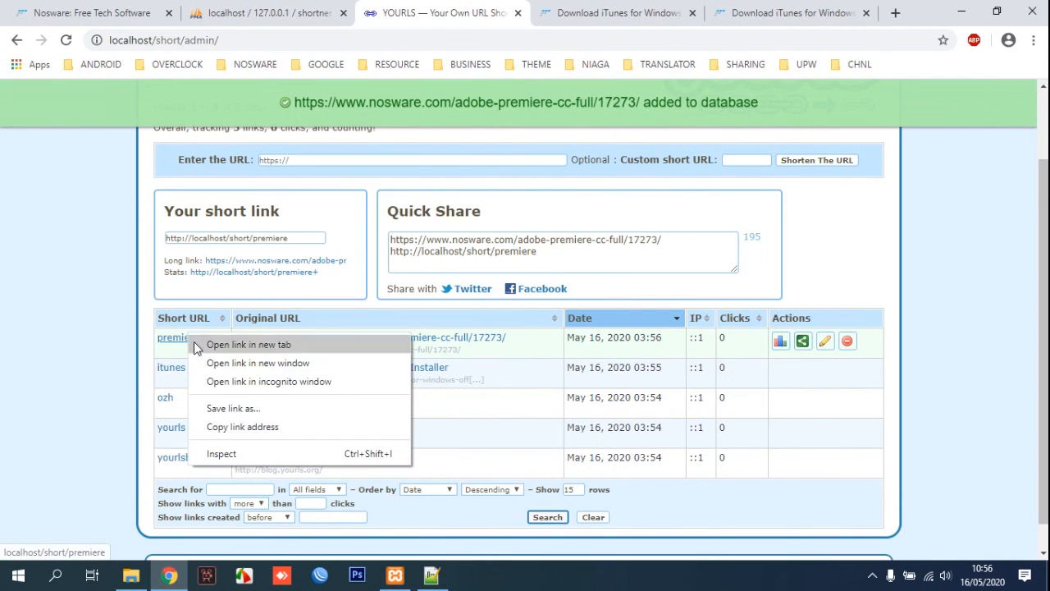
left_click(244, 425)
scroll(288, 381, "up", 1)
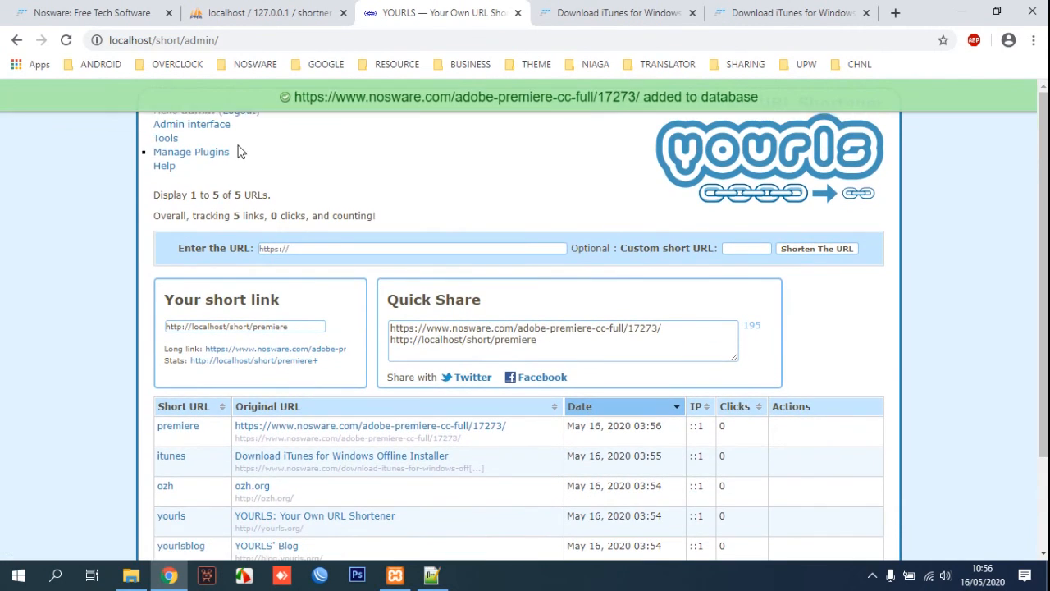
left_click(210, 154)
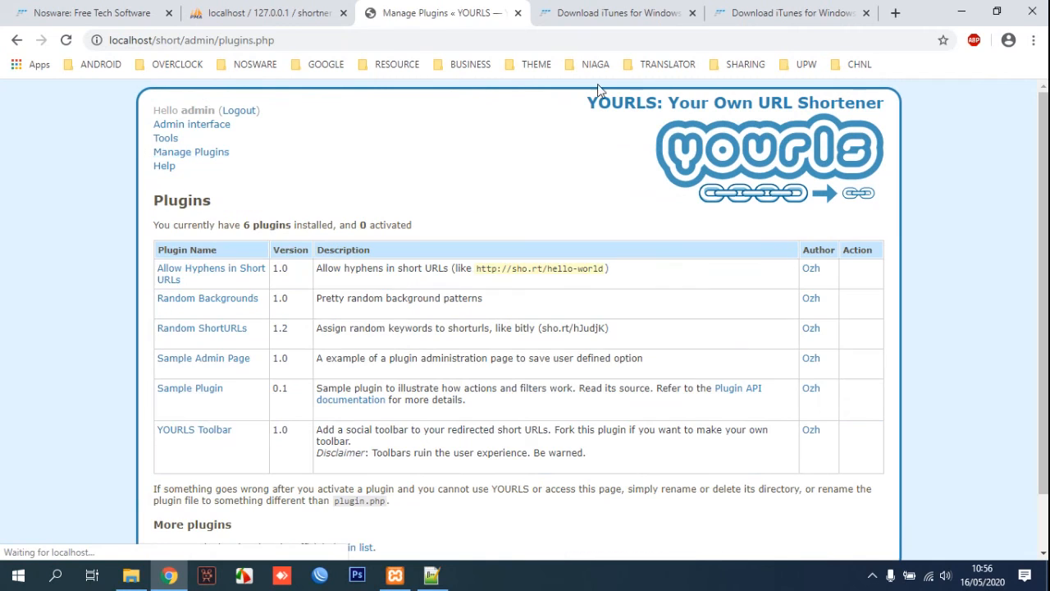
Load localhost/short/premiere in the iTunes download tab to test its redirect to Adobe Premiere.
left_click(632, 10)
right_click(613, 41)
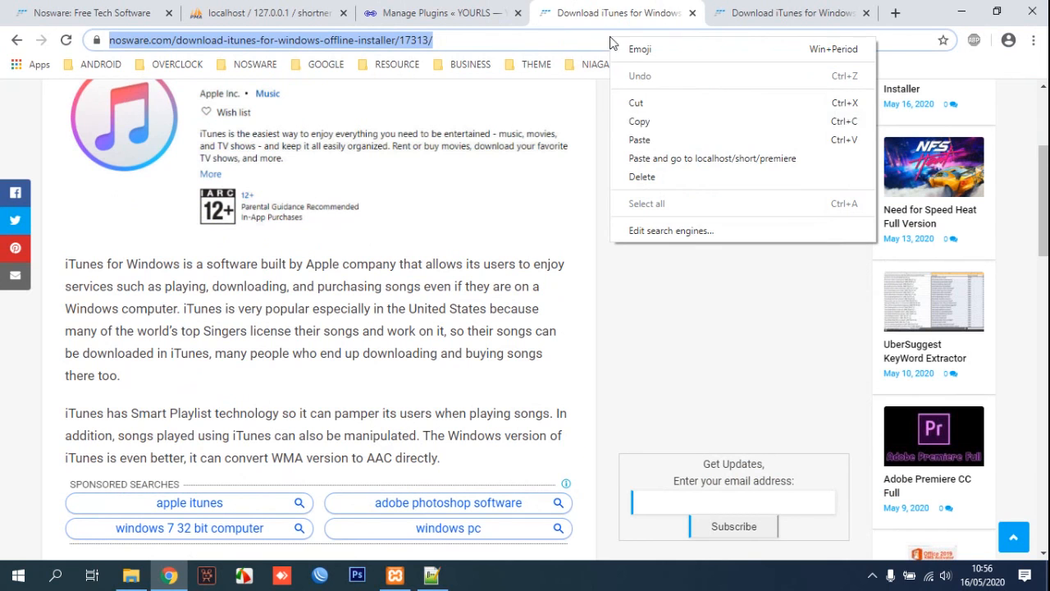
left_click(640, 141)
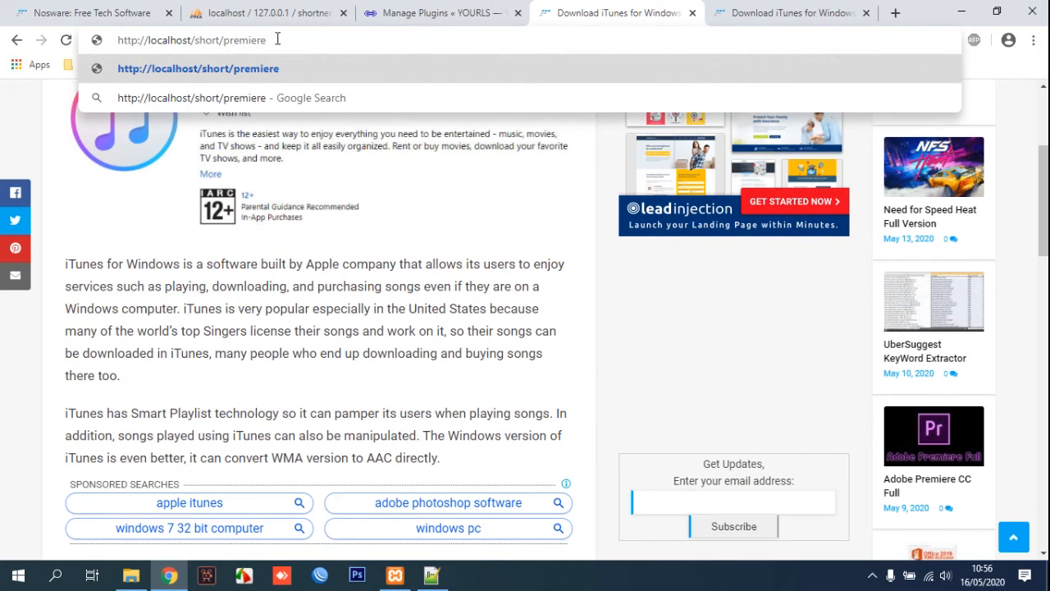
key("Return")
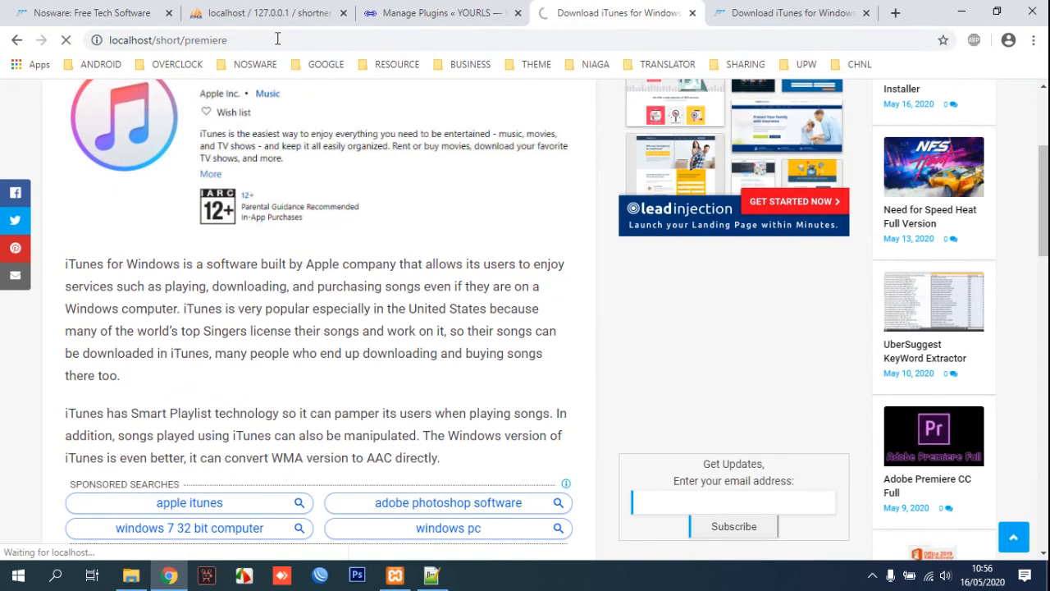